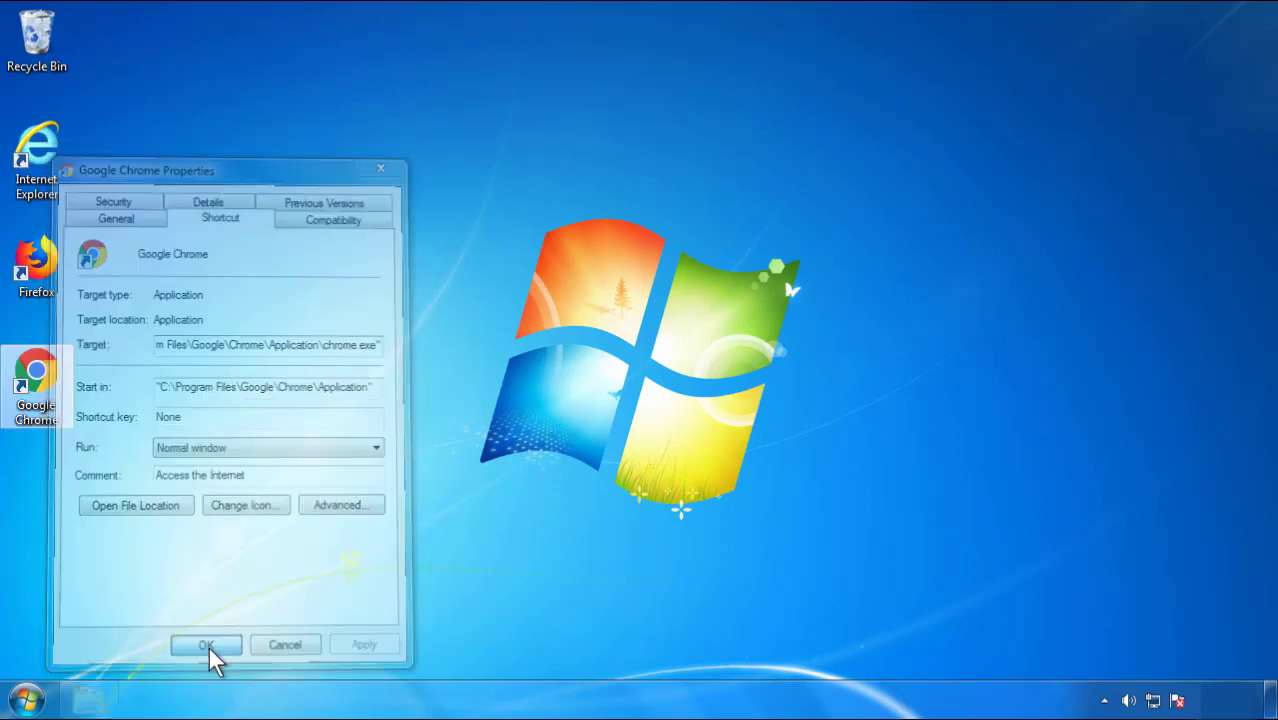
- Confirm and close the Google Chrome shortcut's Properties dialog
left_click(27, 700)
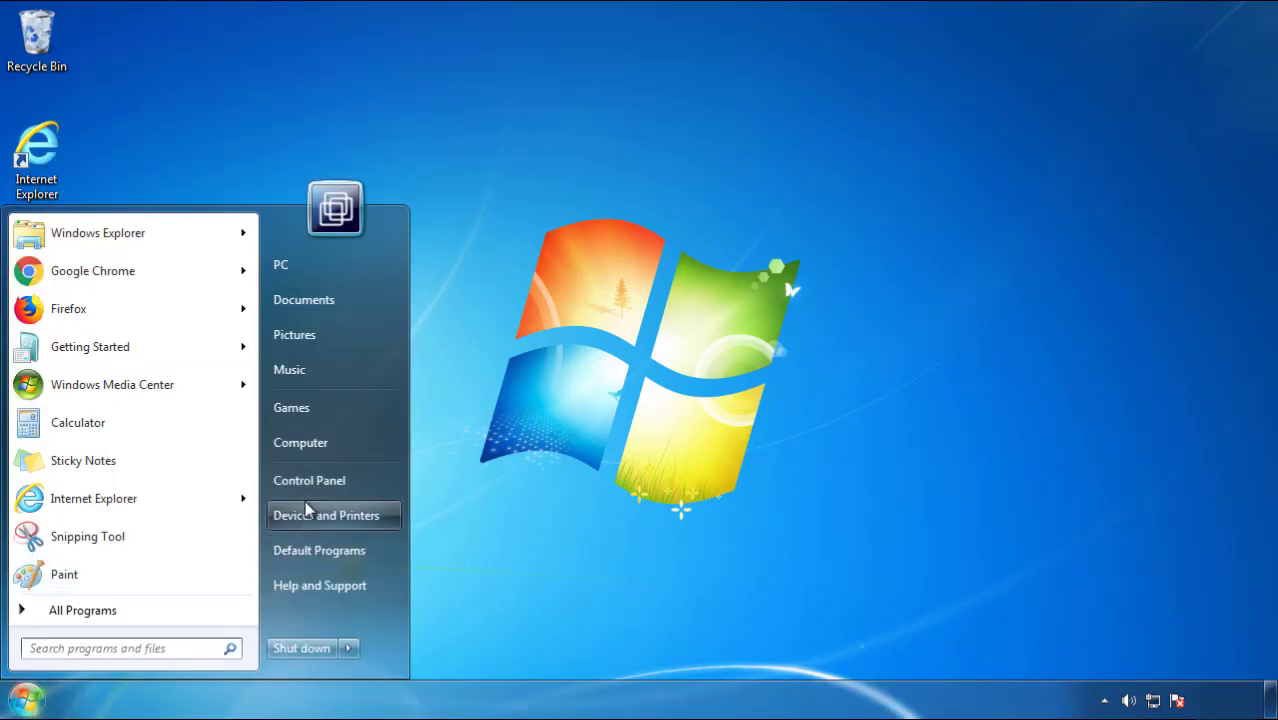
- Uninstall SearchMine 2.00 from Programs and Features, sorted newest-first by install date, then close it
left_click(320, 478)
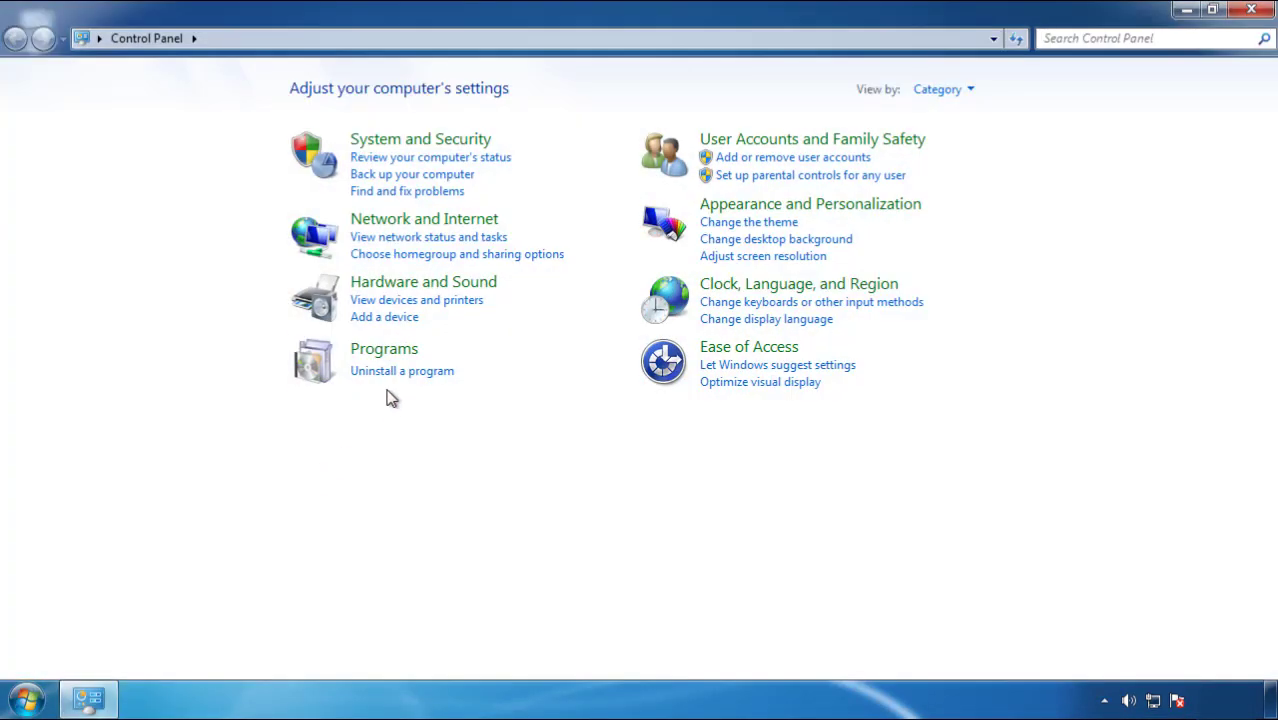
left_click(398, 372)
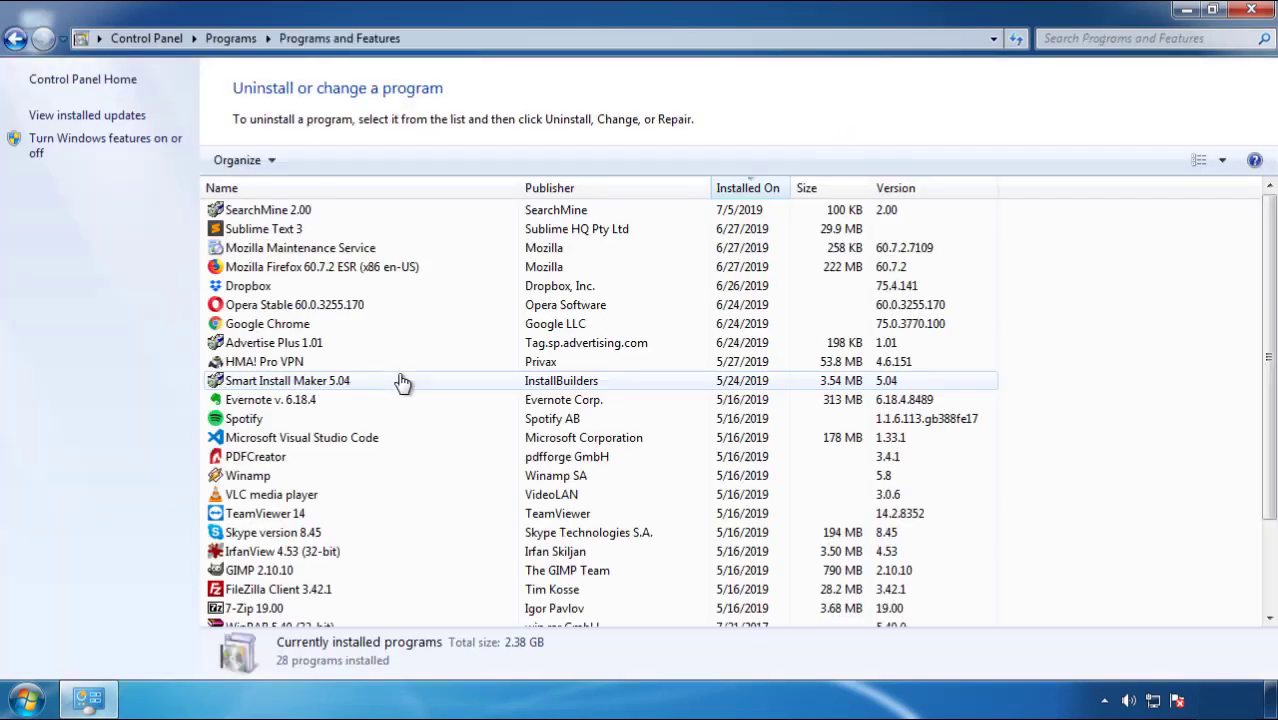
left_click(749, 190)
left_click(744, 190)
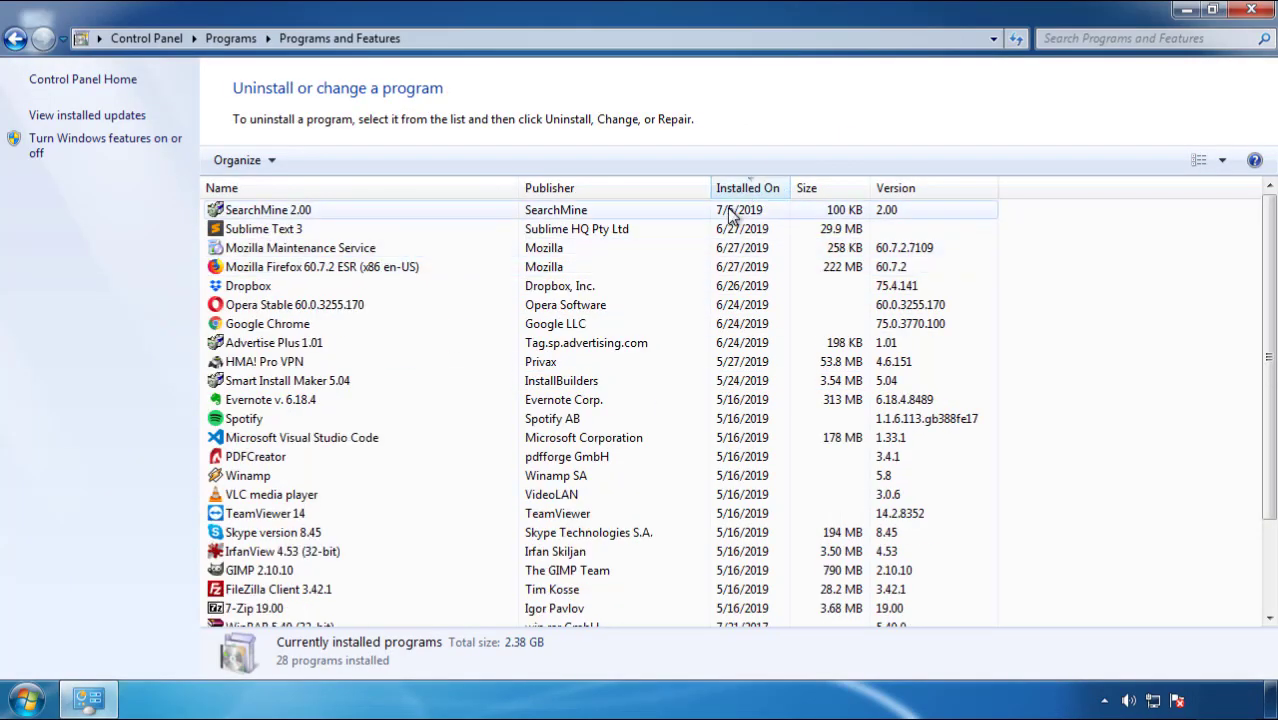
left_click(268, 212)
left_click(320, 161)
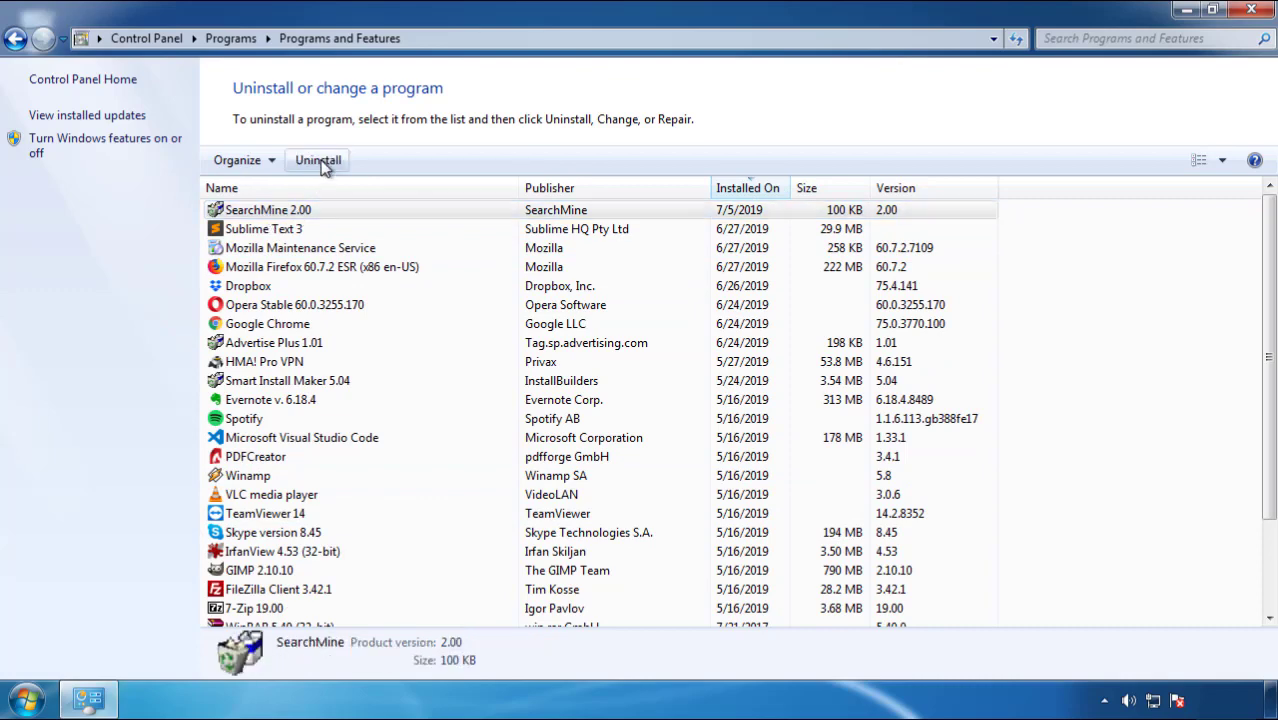
left_click(746, 531)
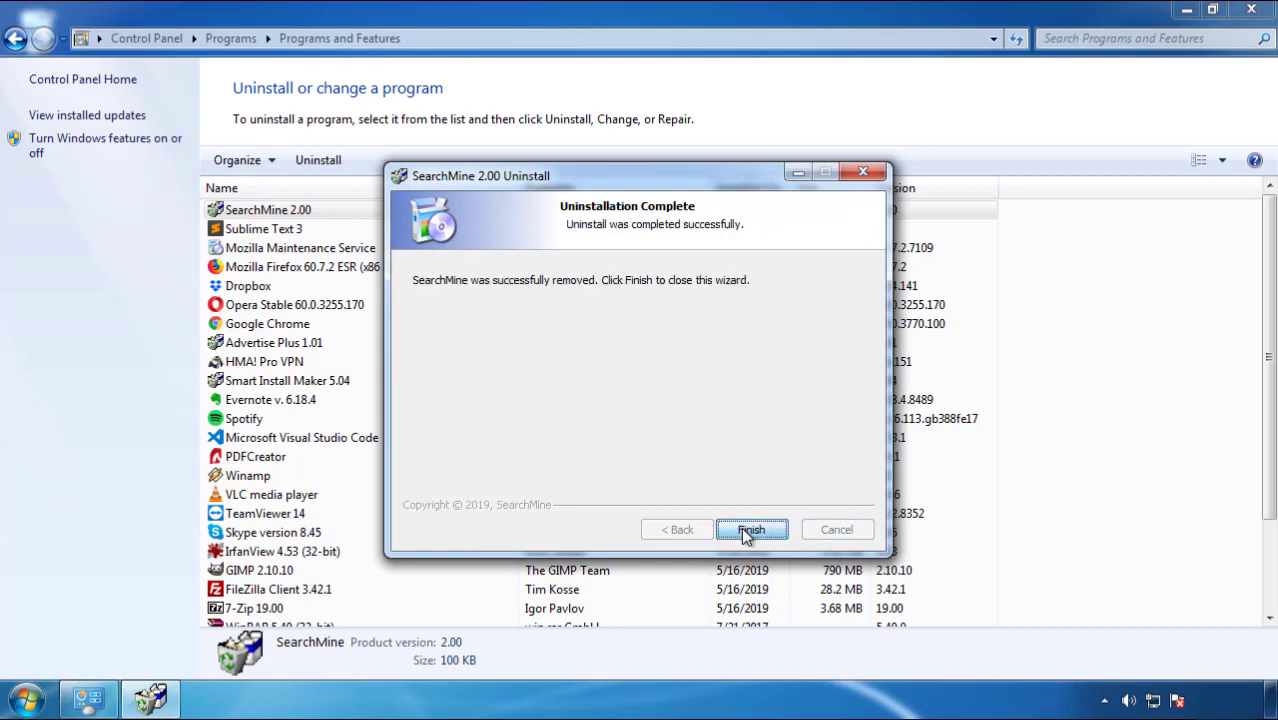
left_click(743, 528)
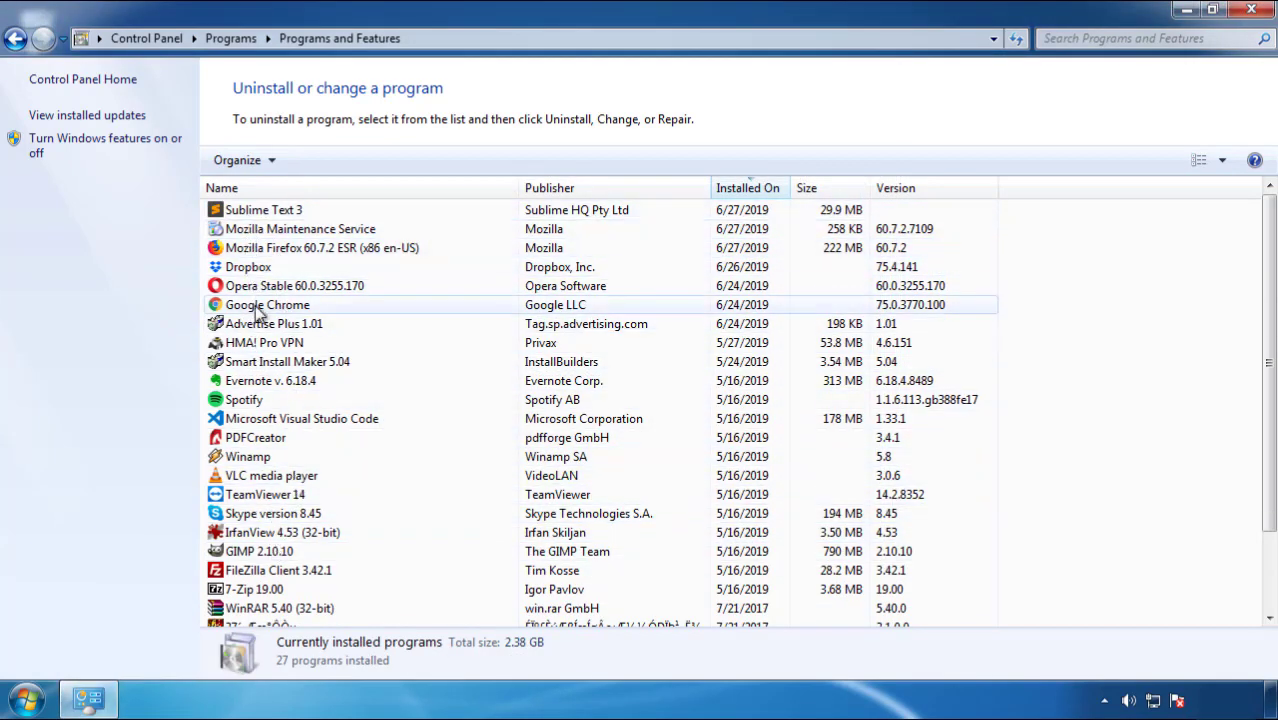
left_click(1253, 12)
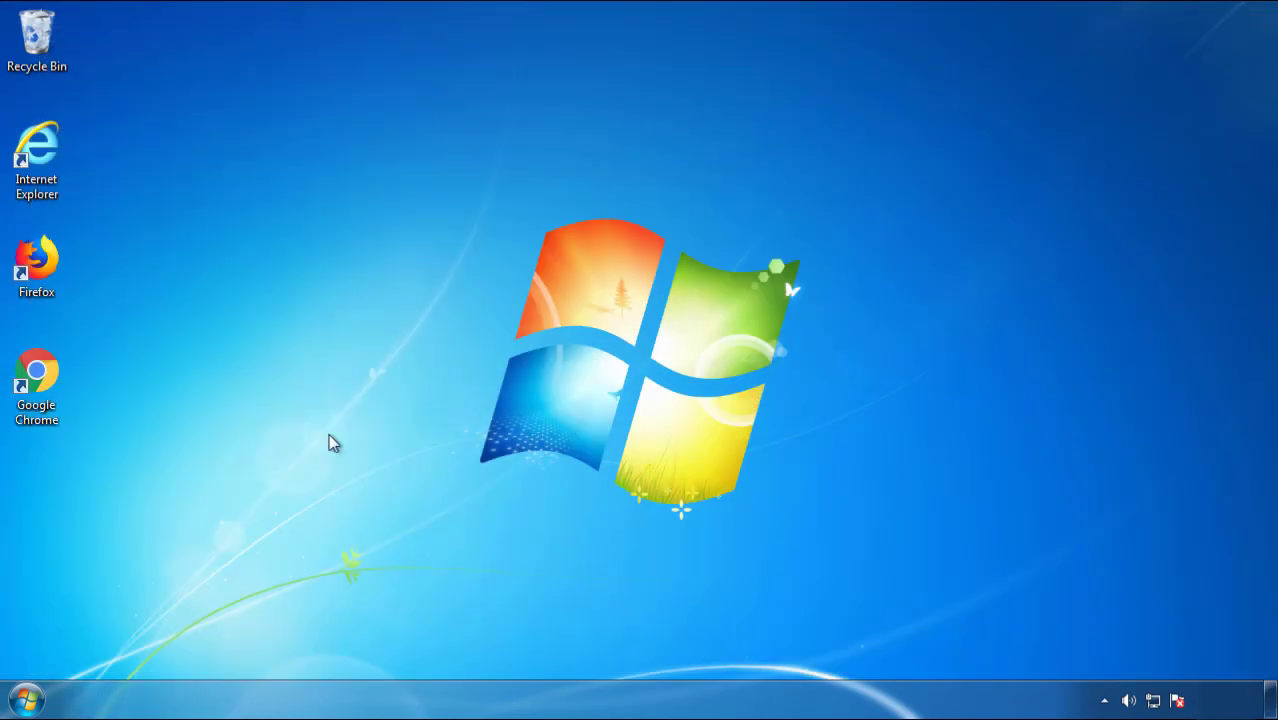
- Restart Windows 7 and select Safe Mode from the boot options menu
left_click(24, 702)
left_click(347, 650)
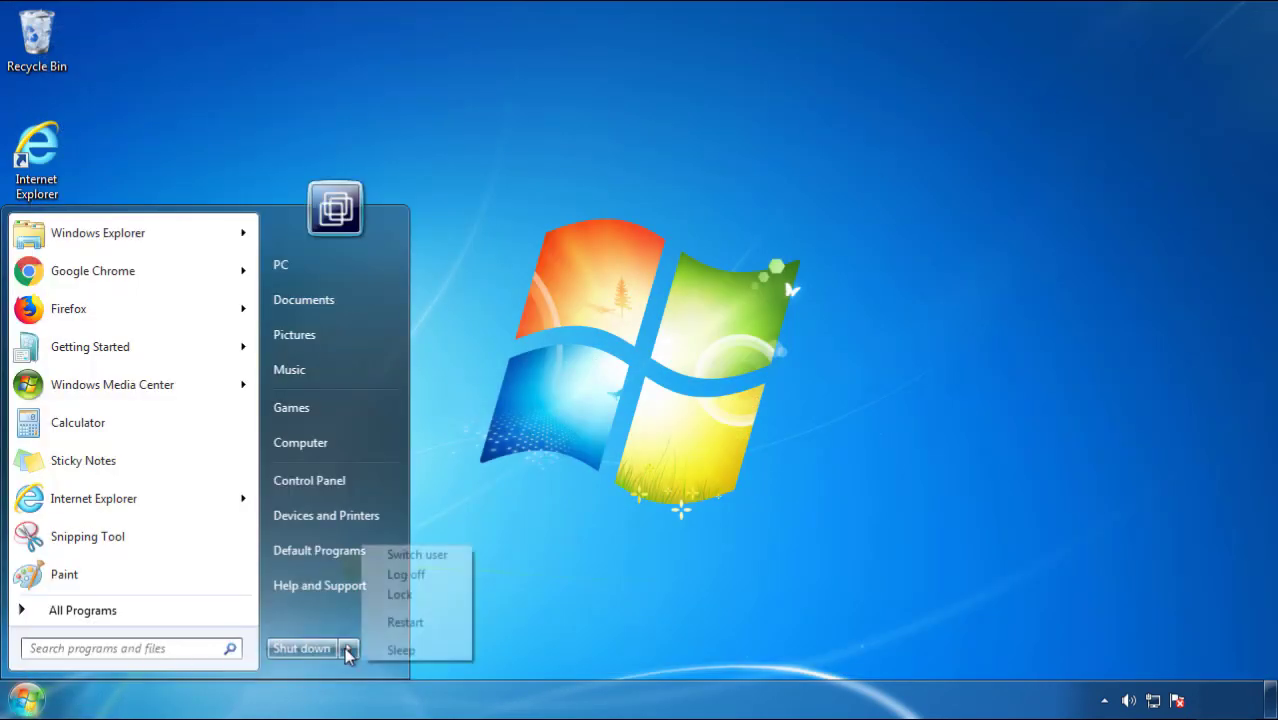
left_click(668, 547)
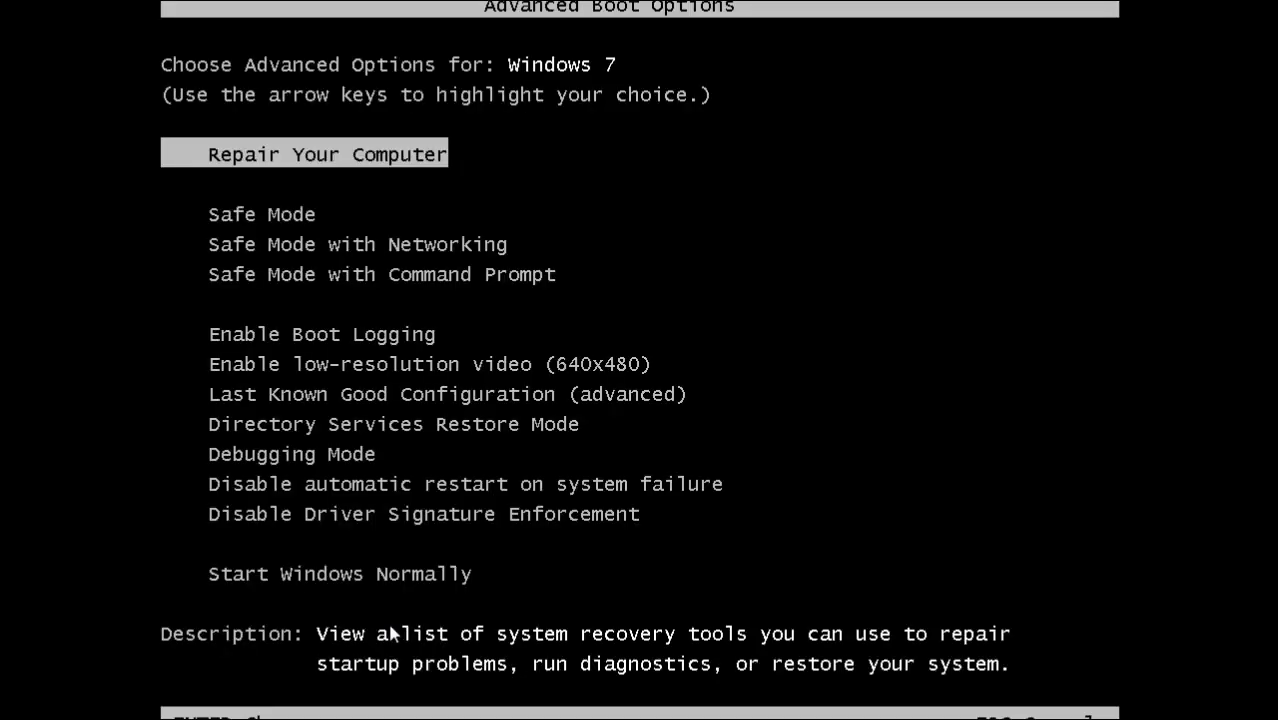
key("Down")
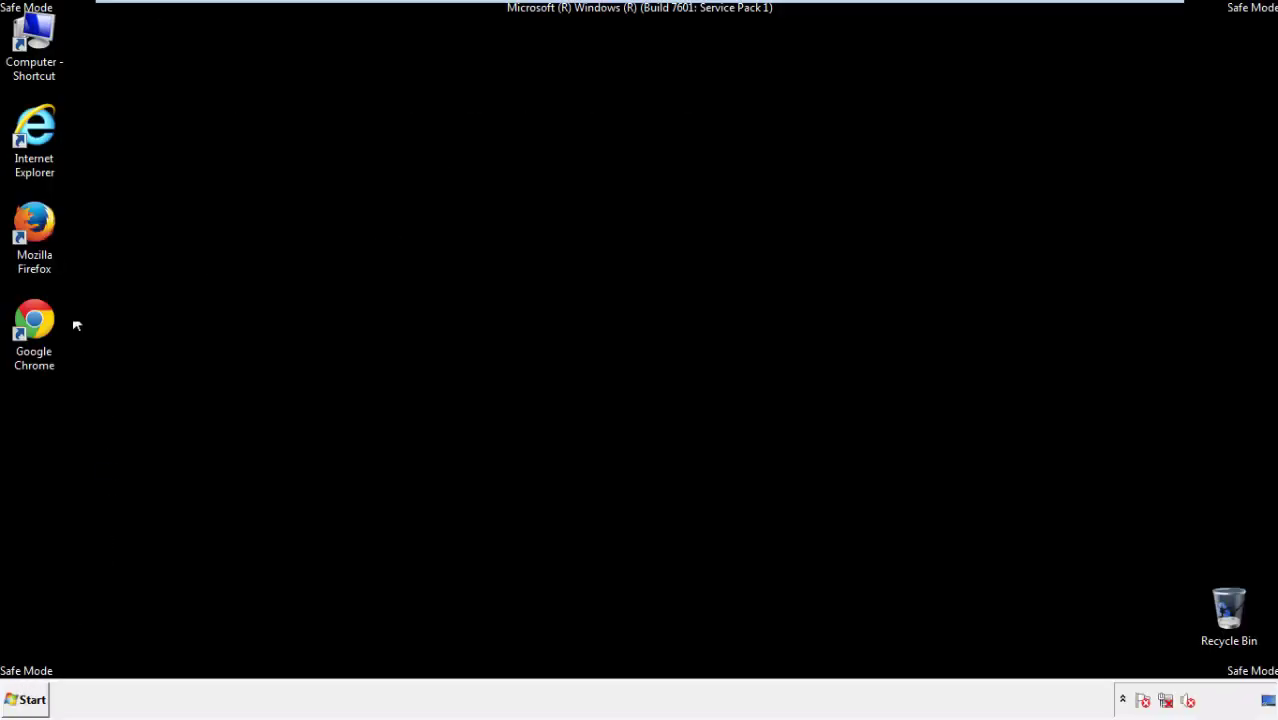
- Launch Firefox, decline the default-browser prompt, and make sure the menu bar is showing
double_click(45, 233)
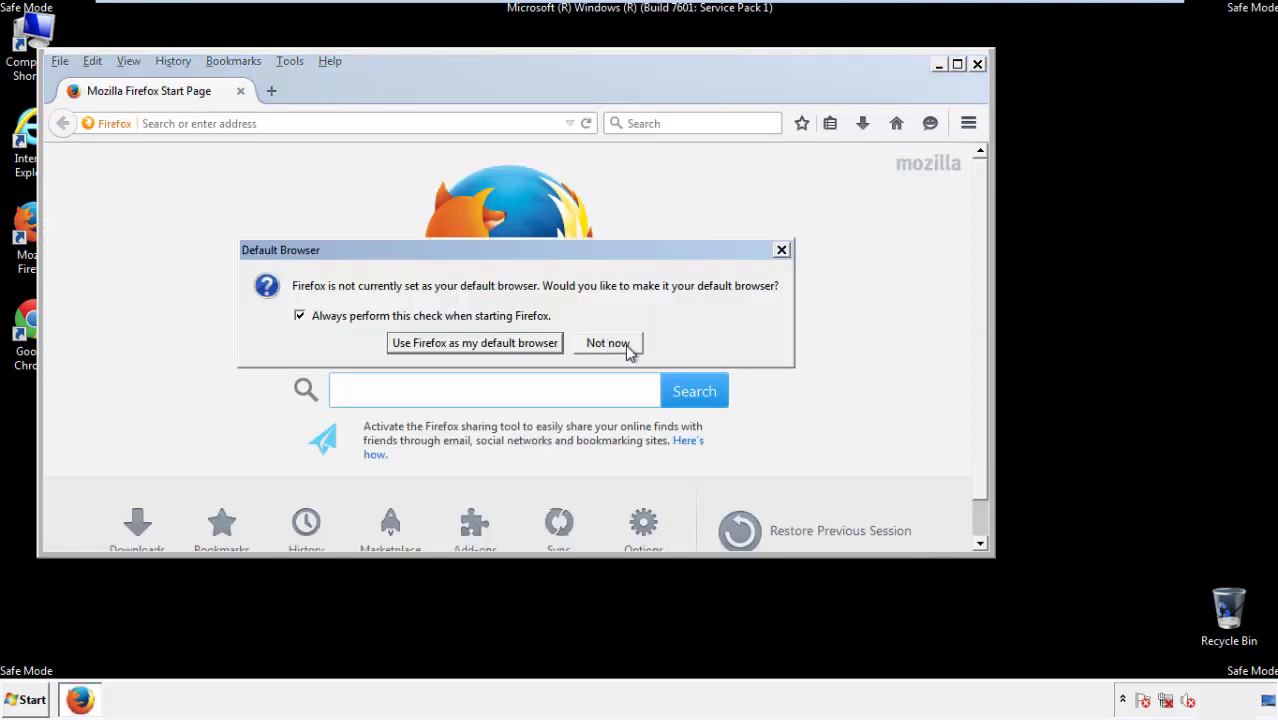
left_click(612, 343)
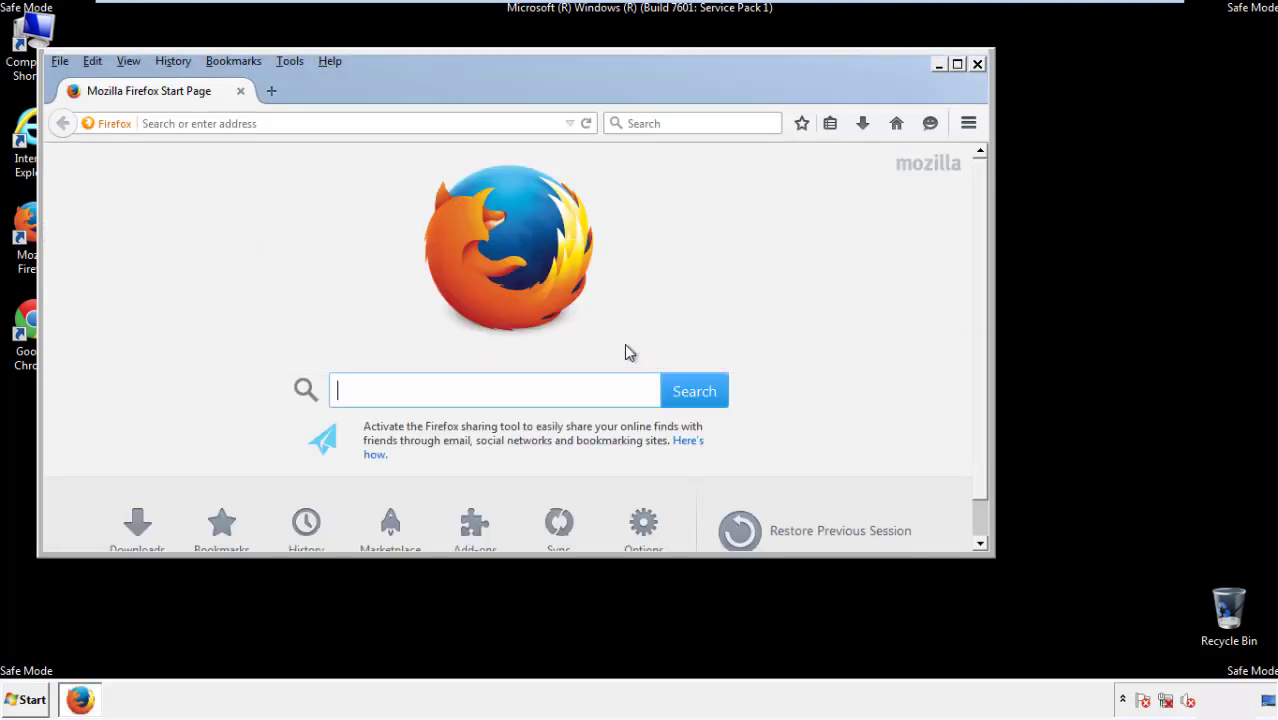
right_click(393, 88)
left_click(428, 150)
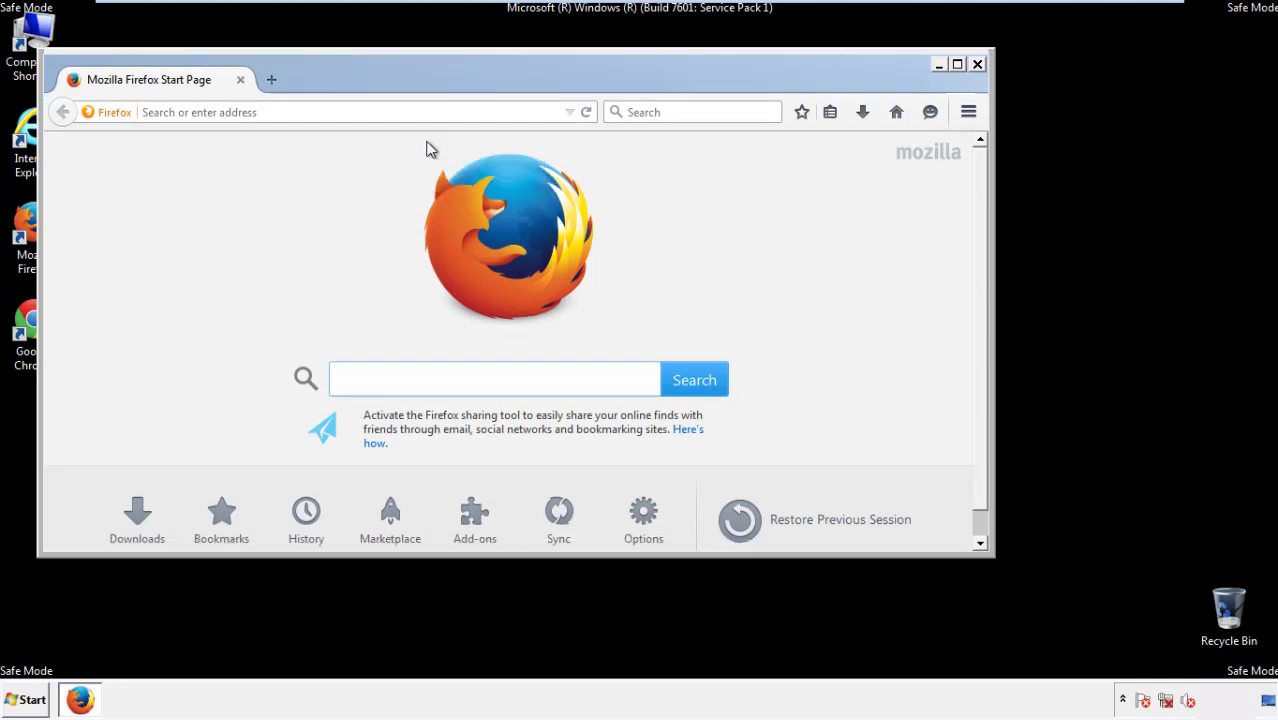
right_click(404, 85)
left_click(415, 153)
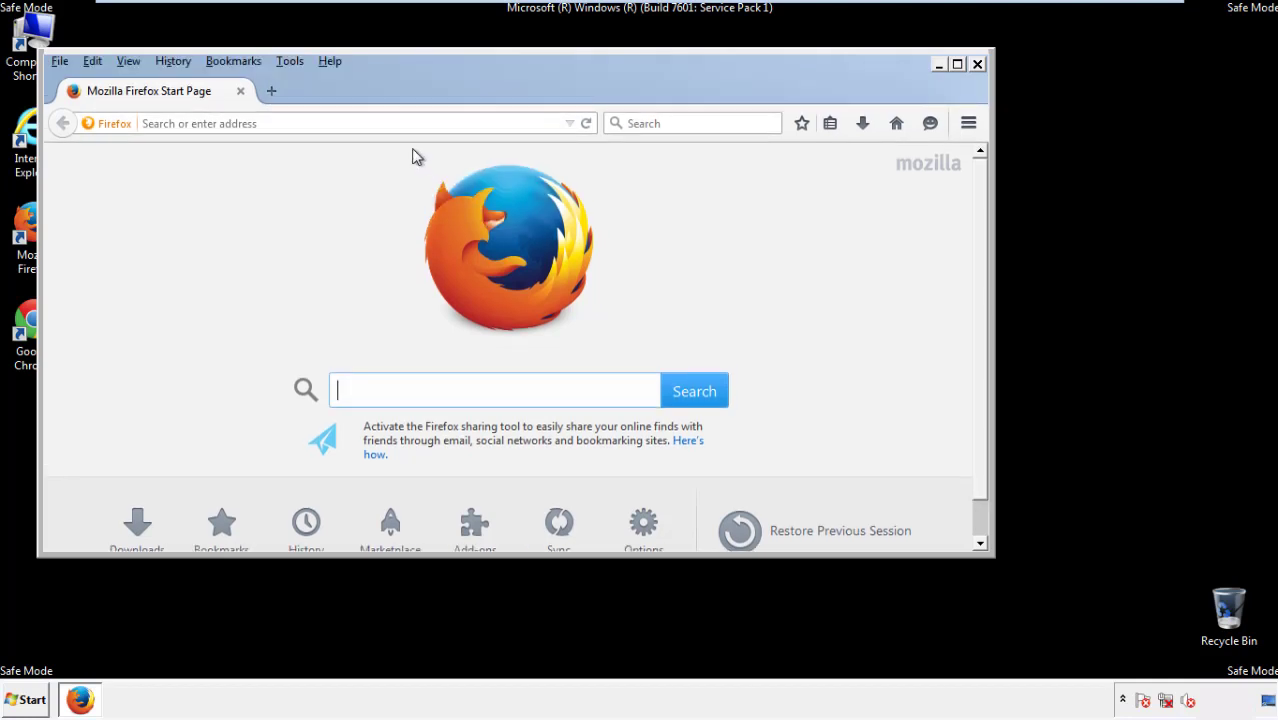
- Clear Firefox's recent history for Everything, with offline website data and site preferences included
left_click(175, 62)
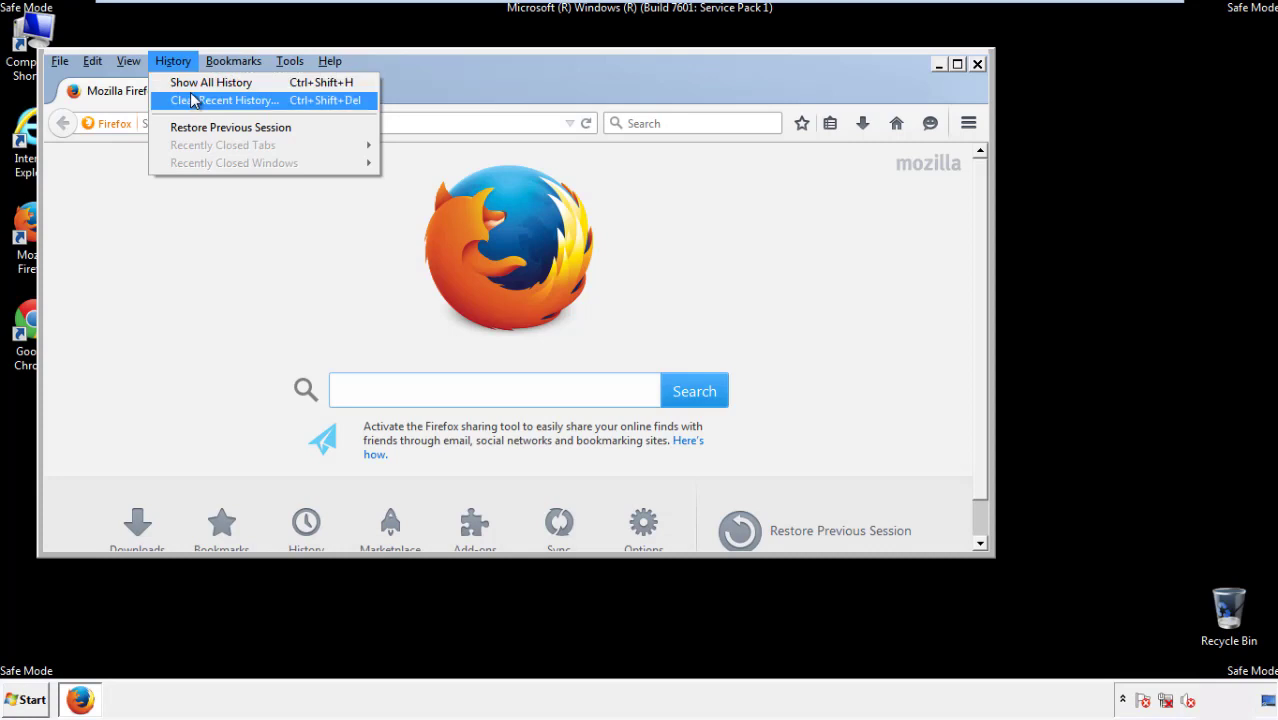
left_click(195, 100)
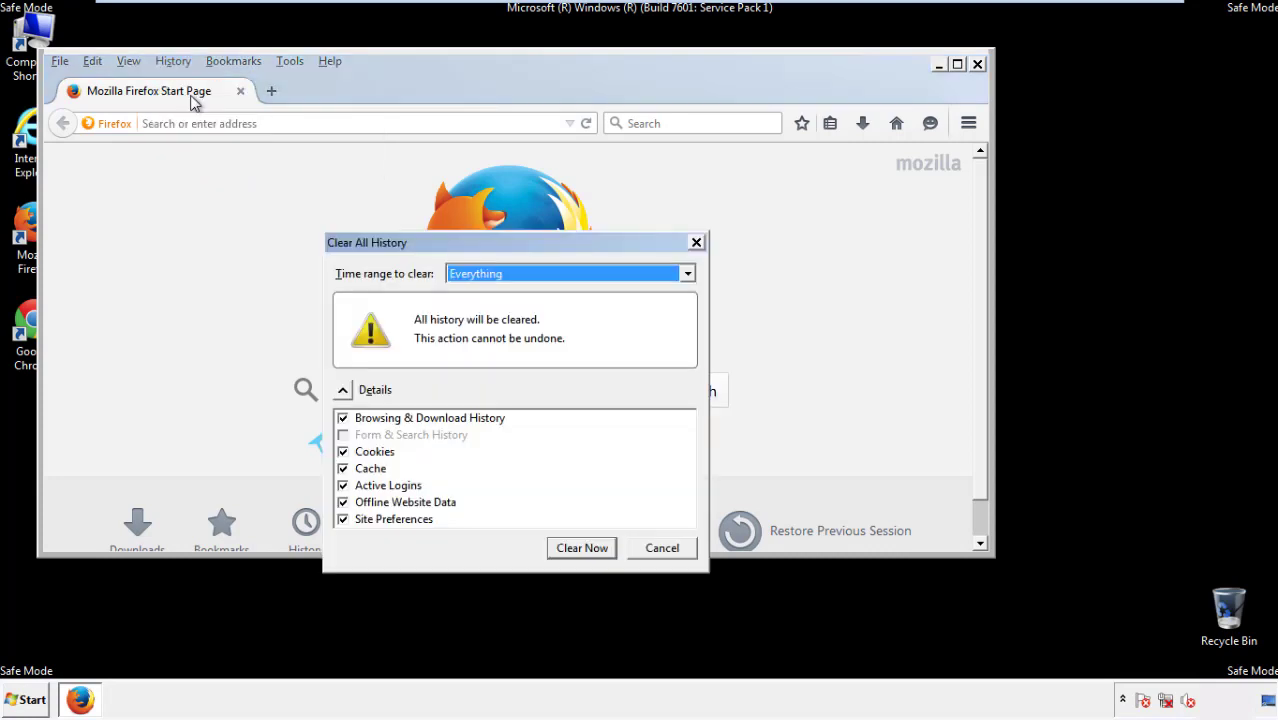
left_click(470, 274)
left_click(479, 375)
left_click(343, 502)
left_click(343, 502)
left_click(343, 519)
left_click(343, 519)
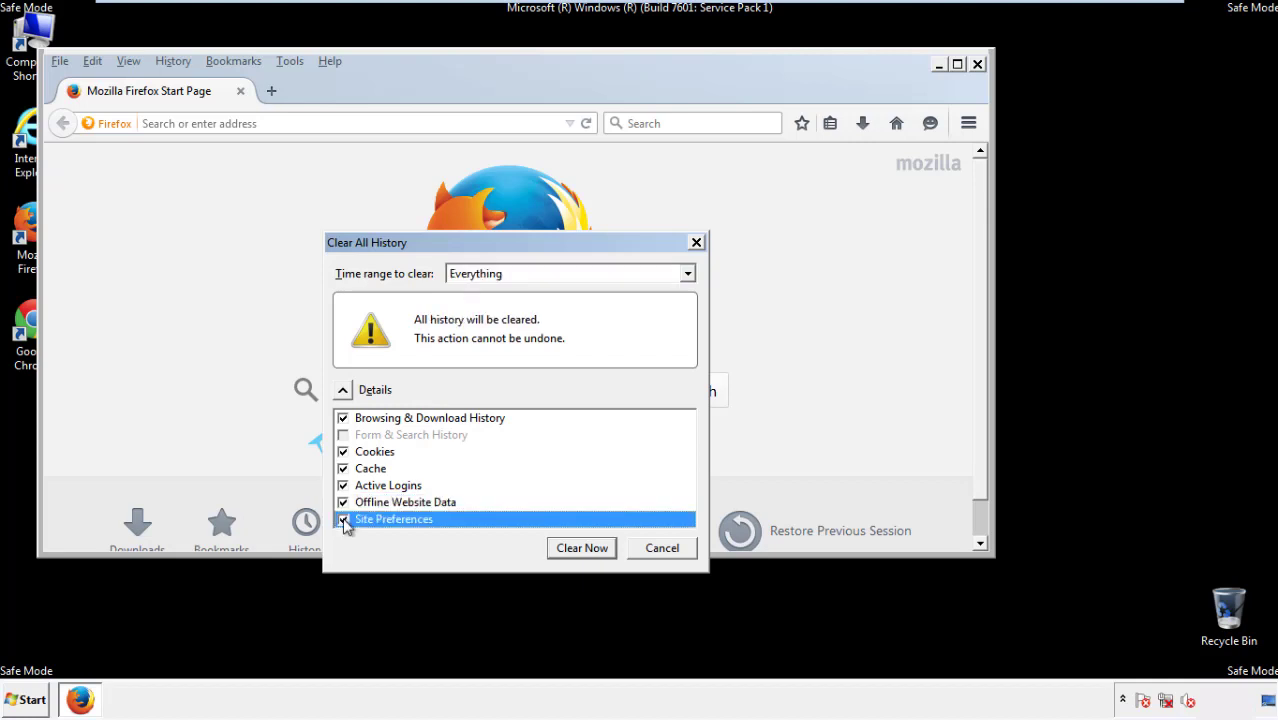
left_click(581, 548)
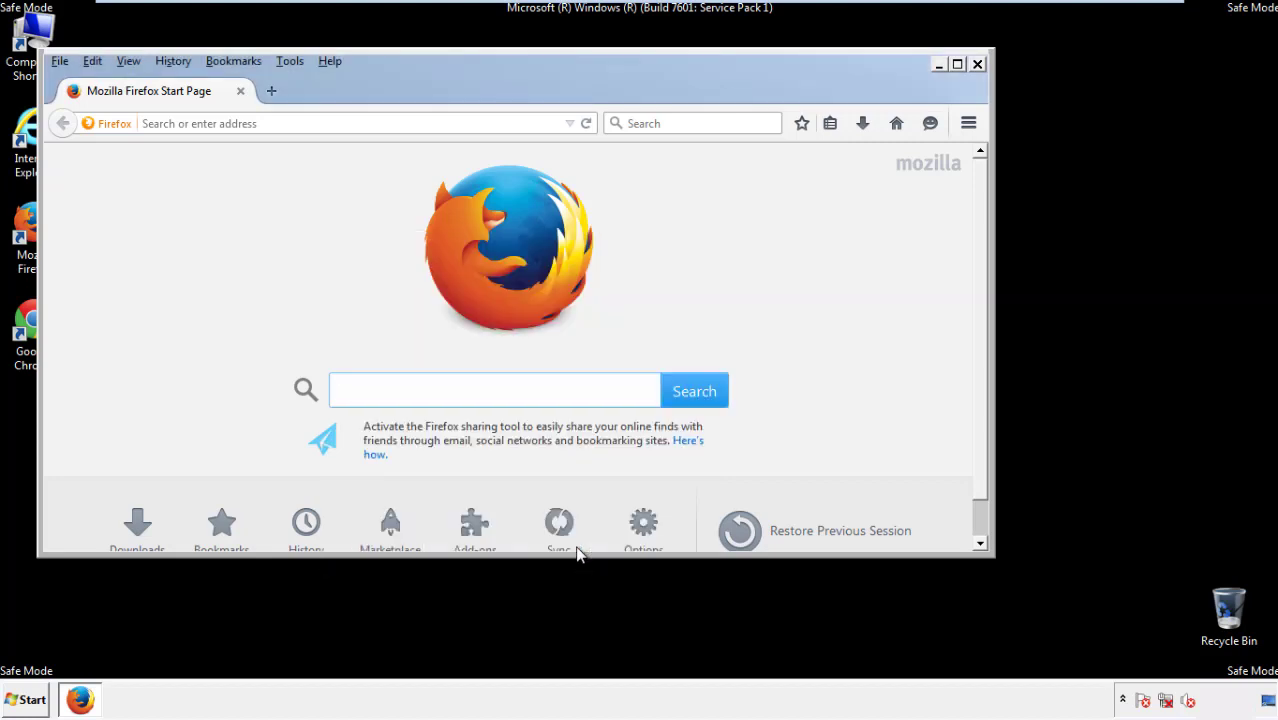
- Refresh Firefox to its defaults from the Troubleshooting Information page
left_click(329, 61)
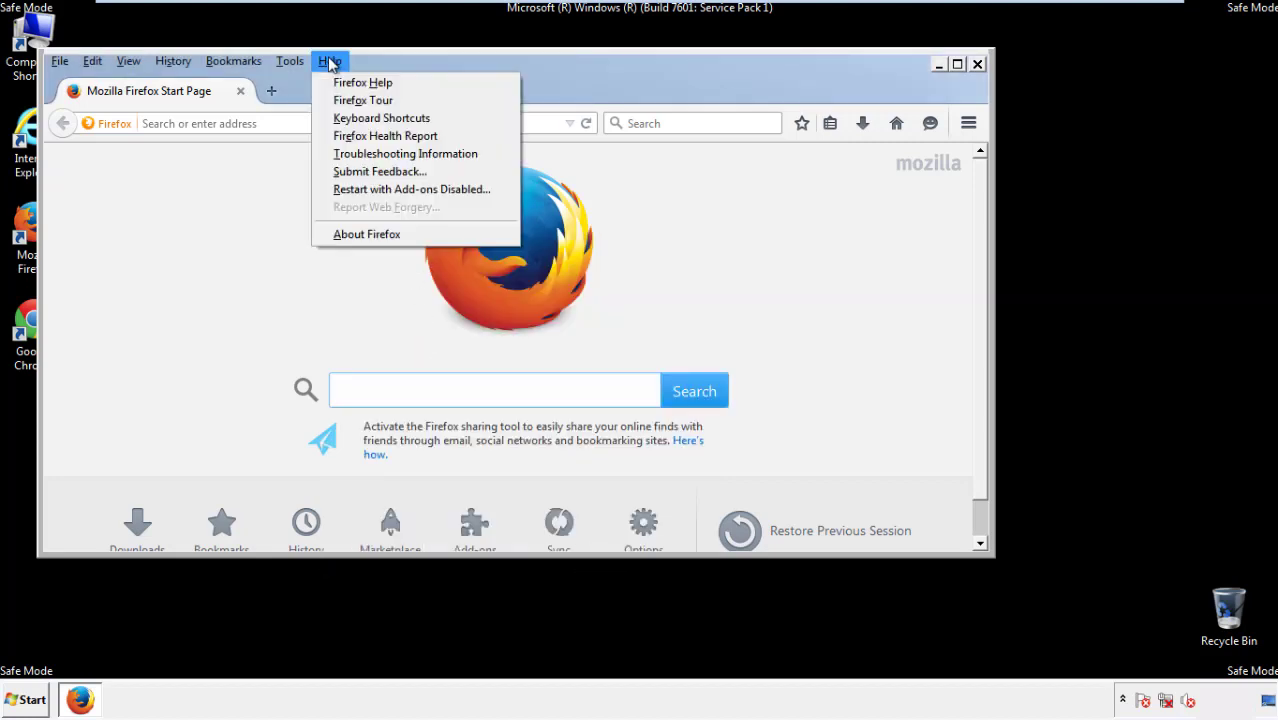
left_click(372, 154)
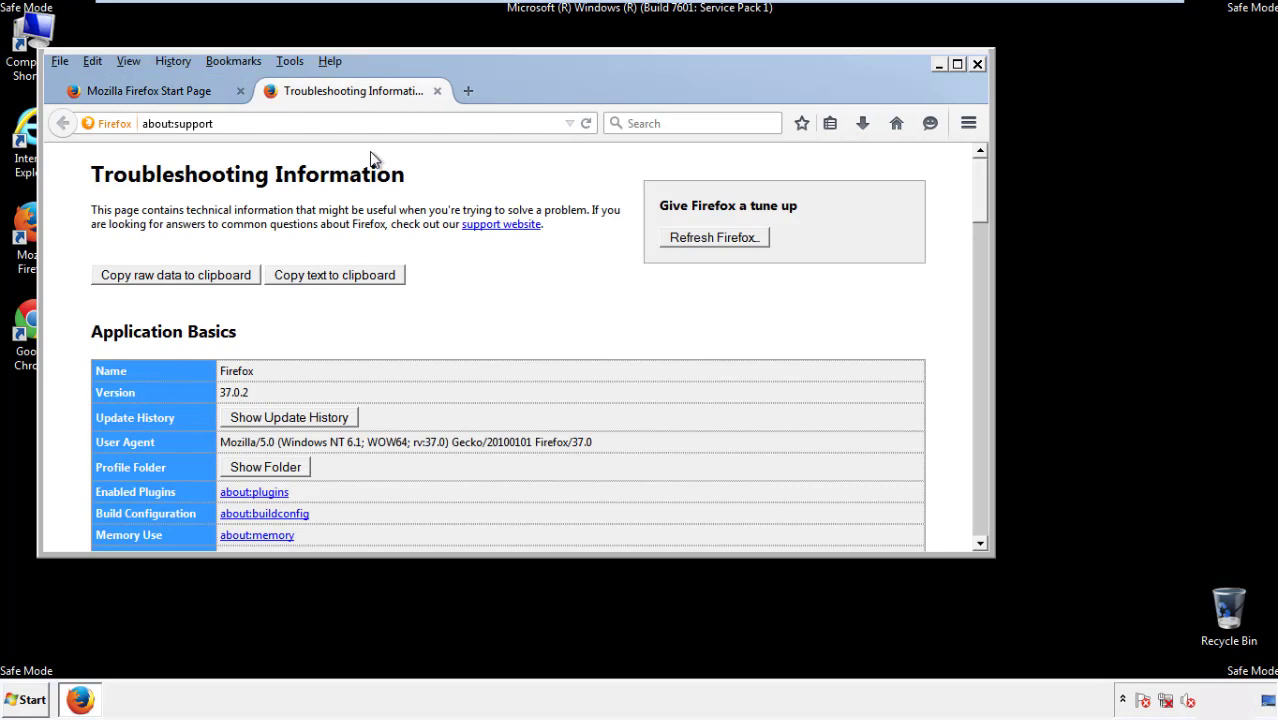
left_click(742, 240)
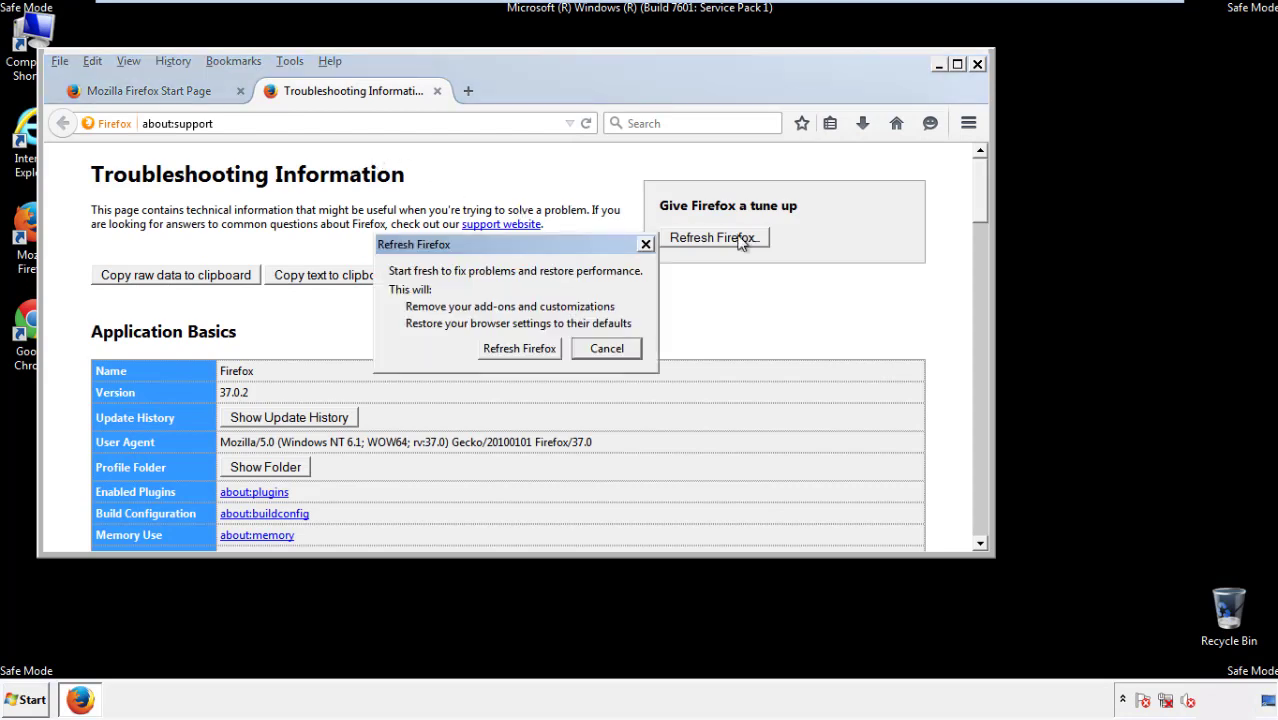
left_click(520, 350)
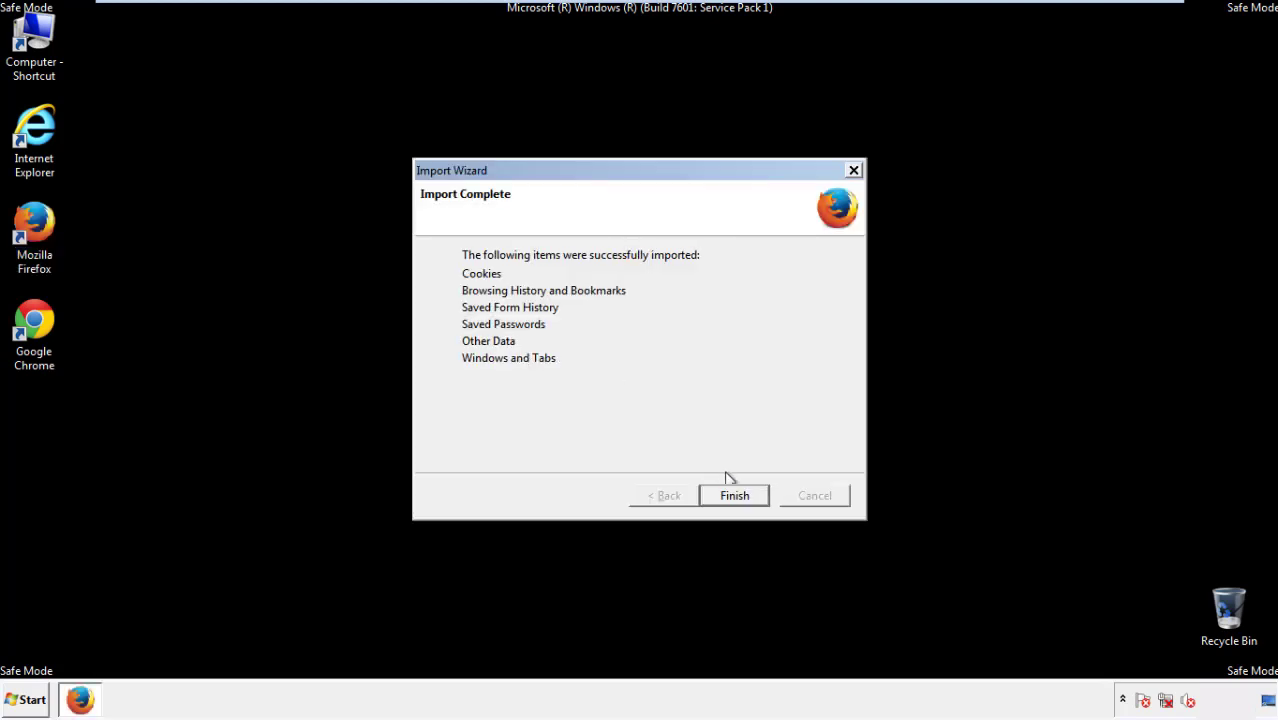
- Finish the Import Wizard, decline the default-browser prompt, close Firefox, and select the Chrome shortcut
left_click(735, 496)
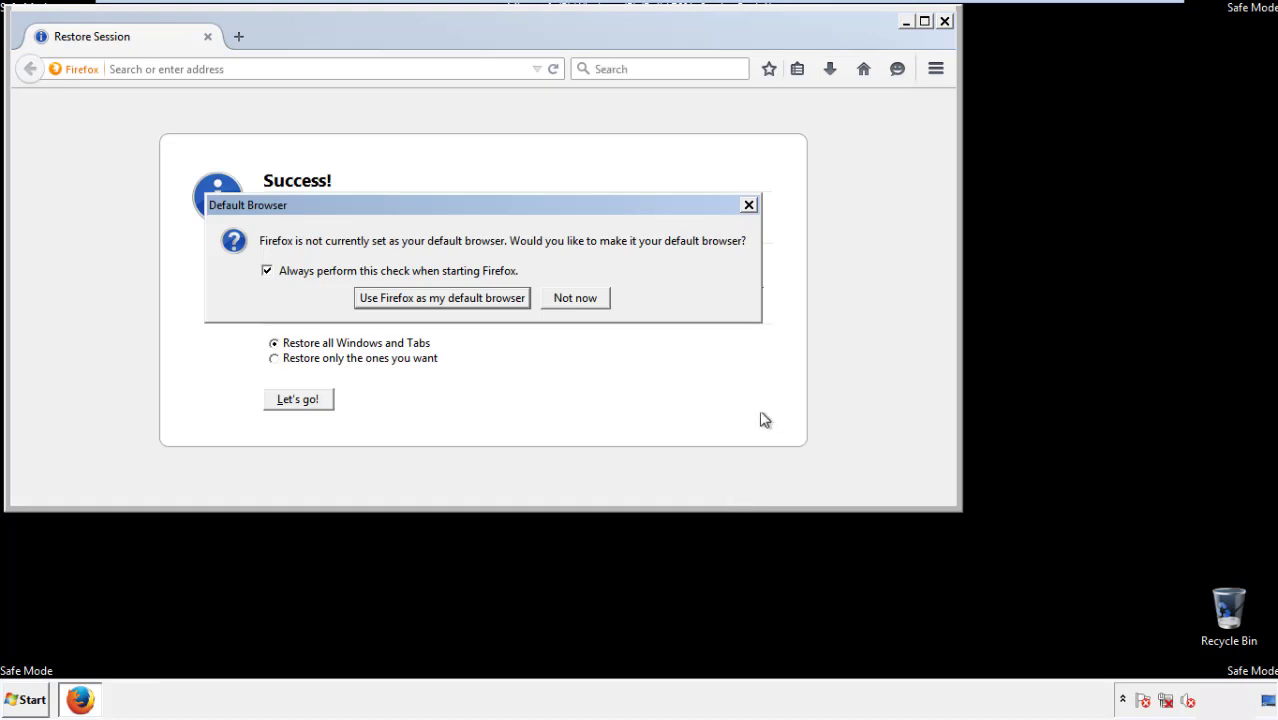
left_click(573, 300)
left_click(944, 20)
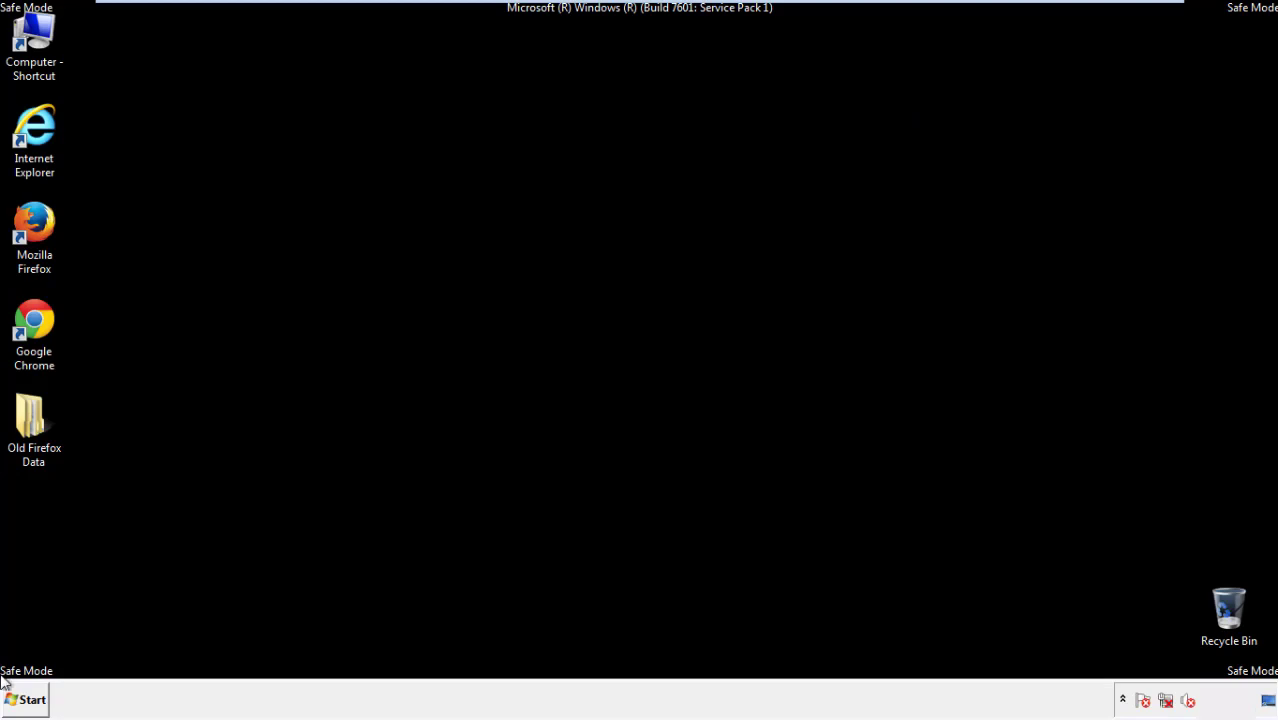
left_click(31, 320)
- Launch Google Chrome and choose Don't ask again on the default-browser infobar
double_click(30, 318)
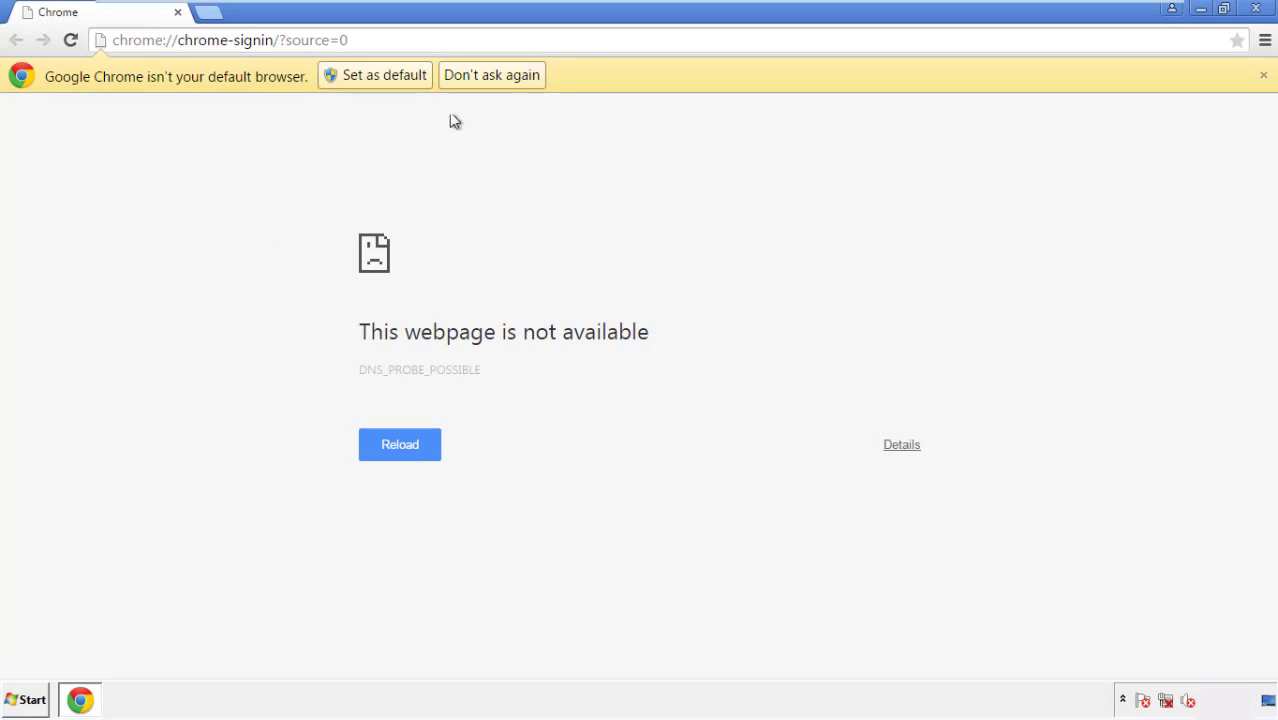
left_click(515, 78)
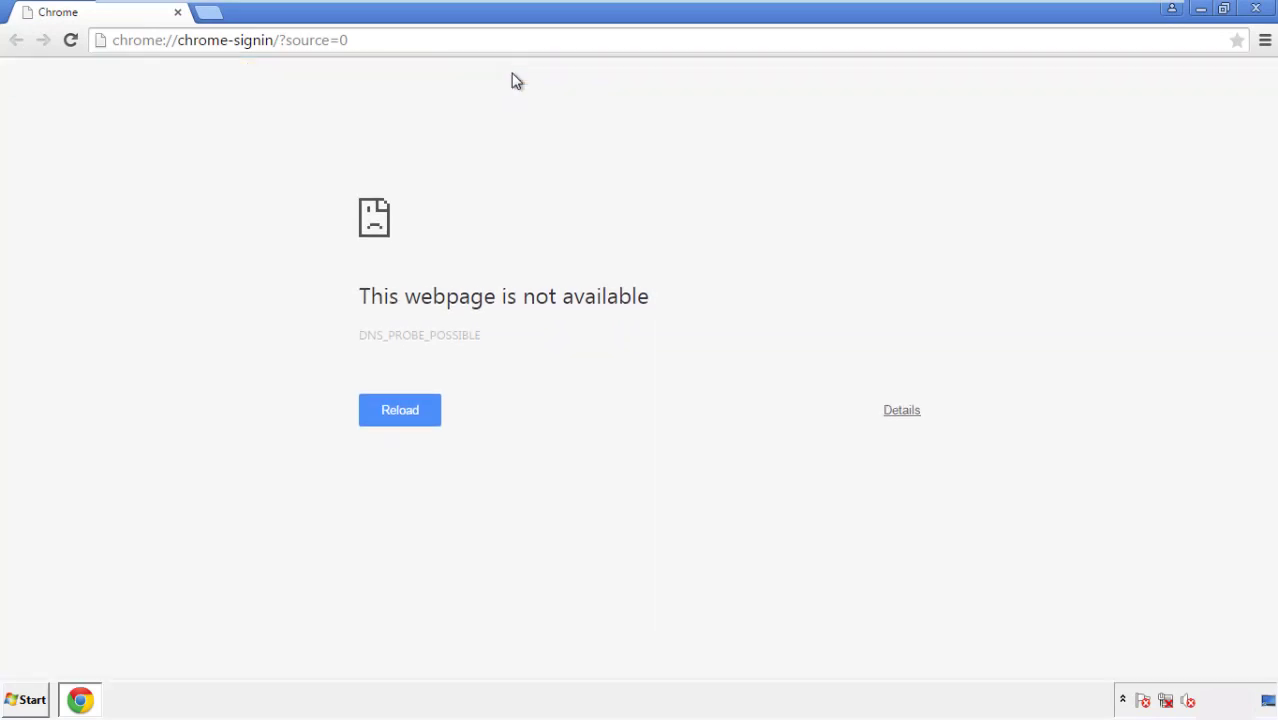
left_click(1265, 42)
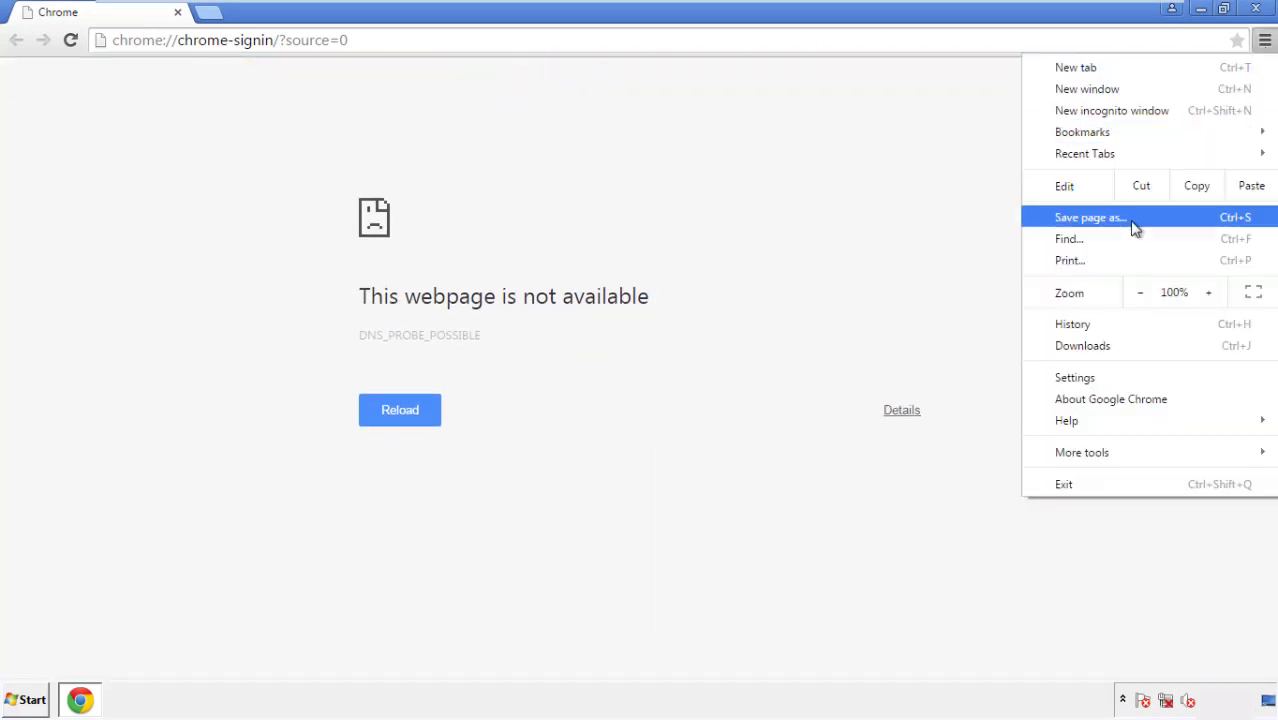
- Clear Chrome's browsing data from the beginning of time, including autofill form data
left_click(1080, 378)
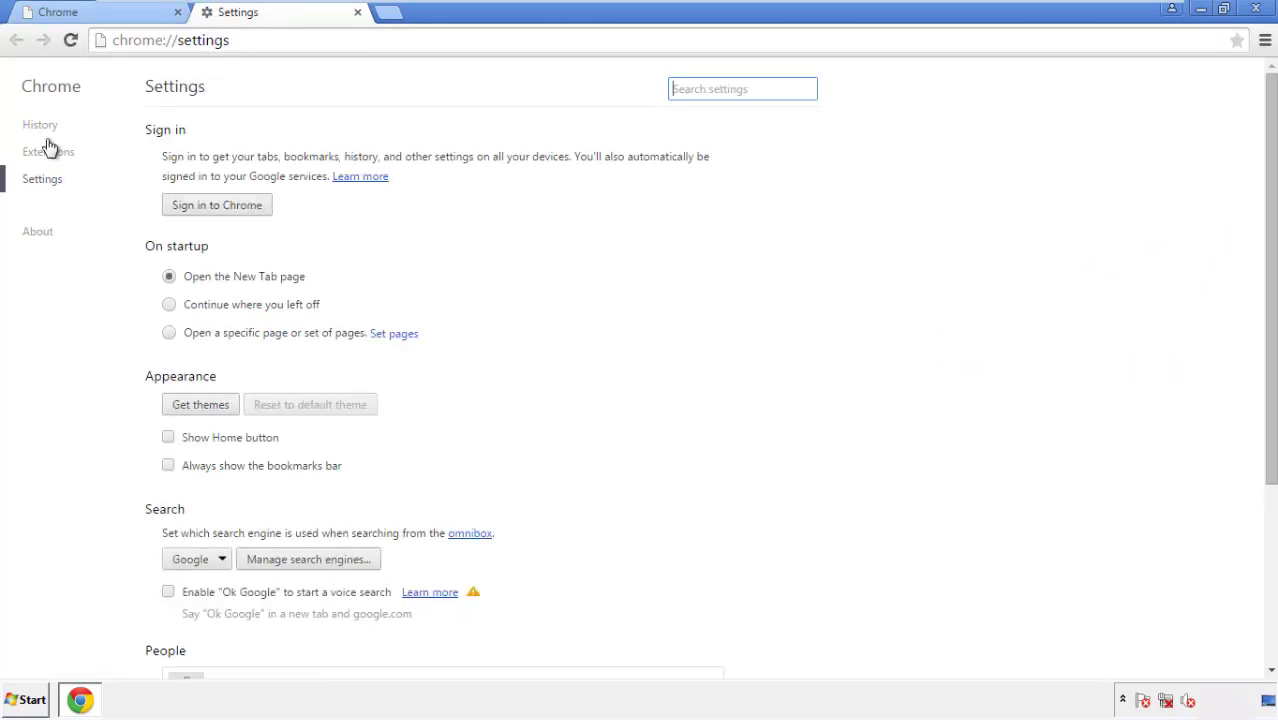
left_click(40, 125)
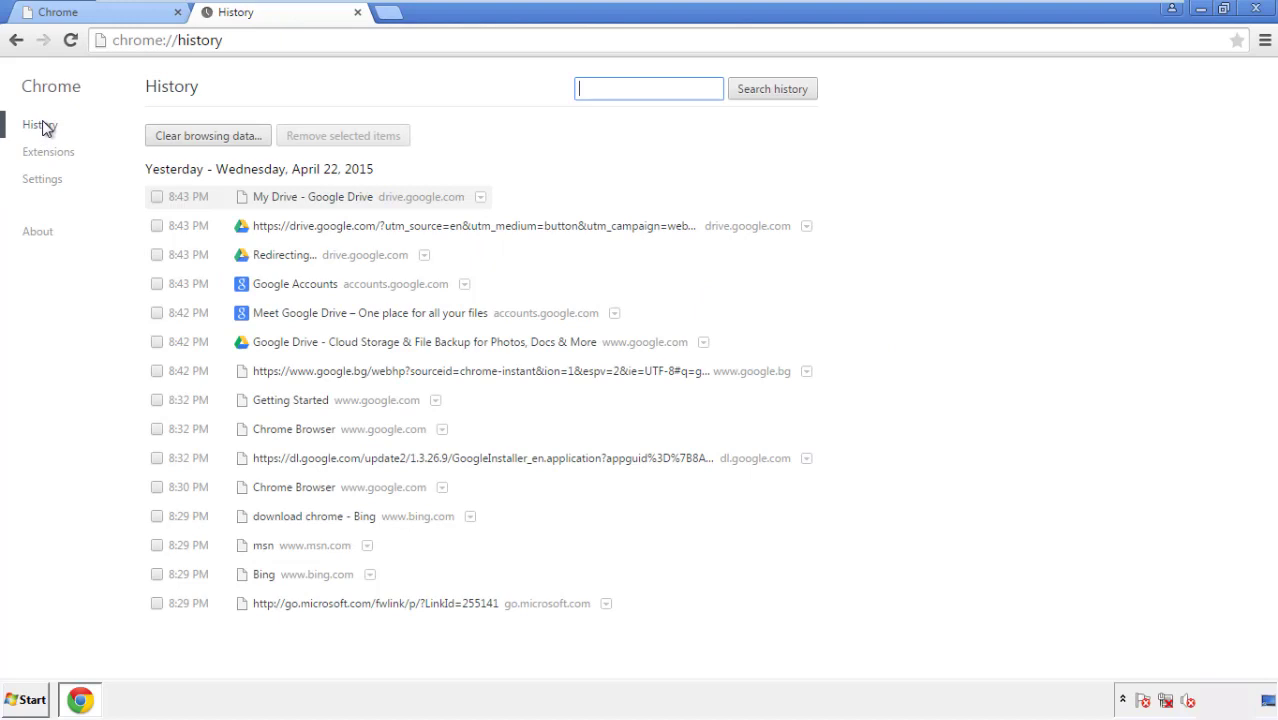
left_click(192, 139)
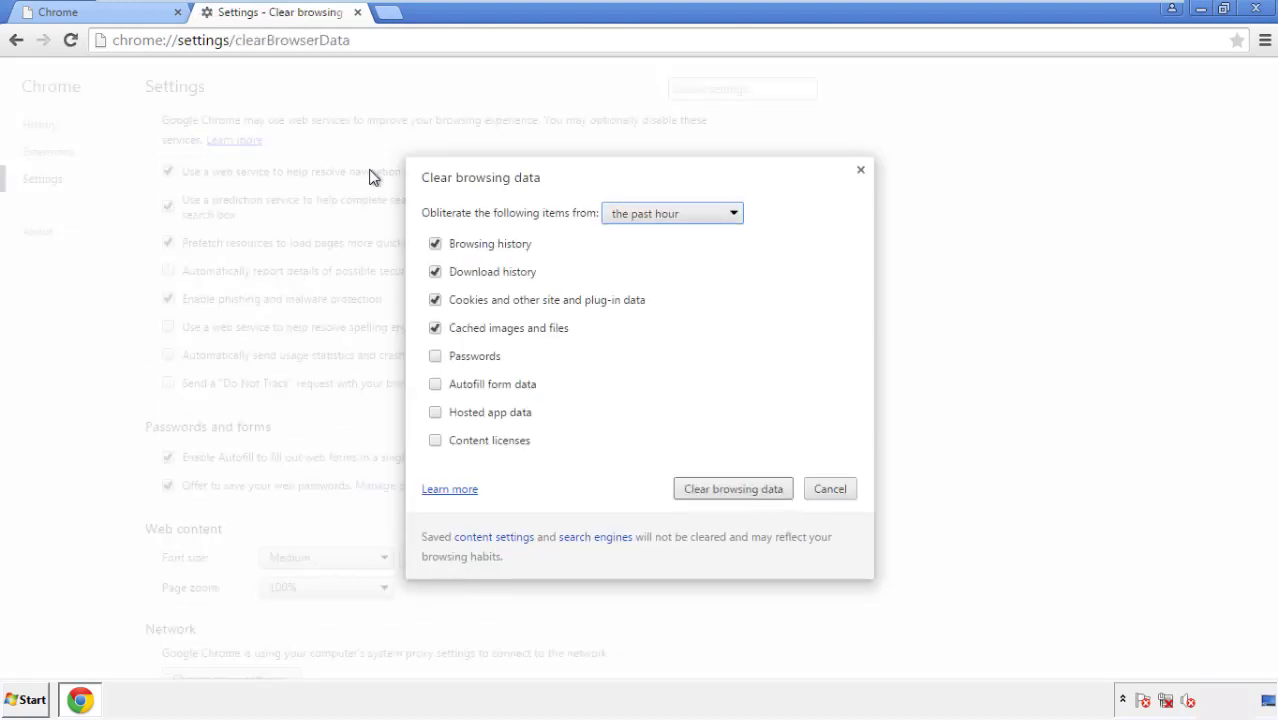
left_click(643, 216)
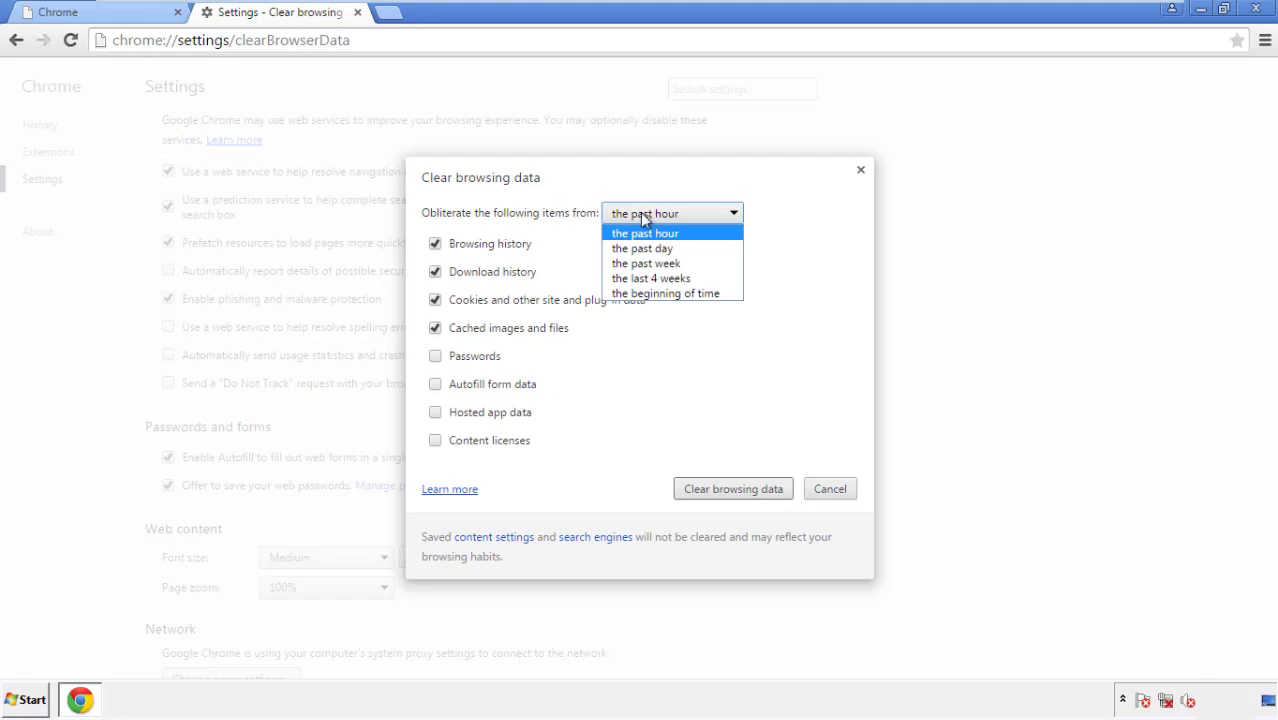
left_click(640, 294)
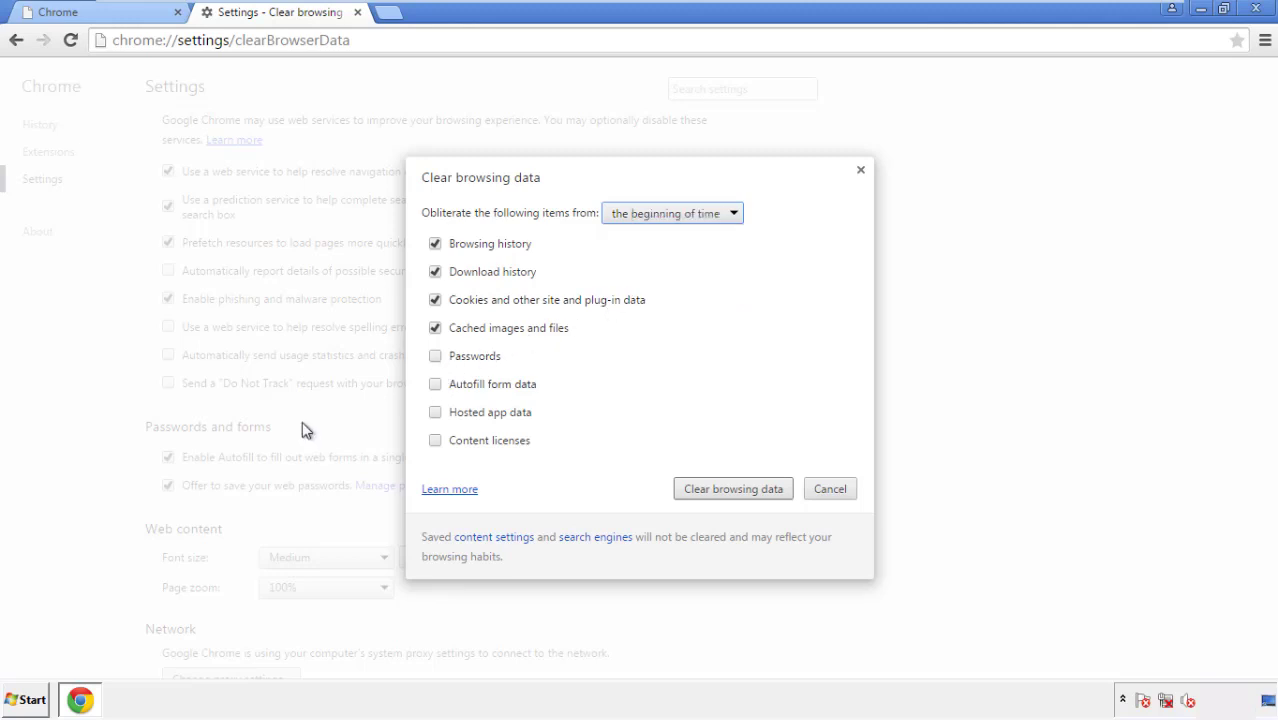
left_click(447, 392)
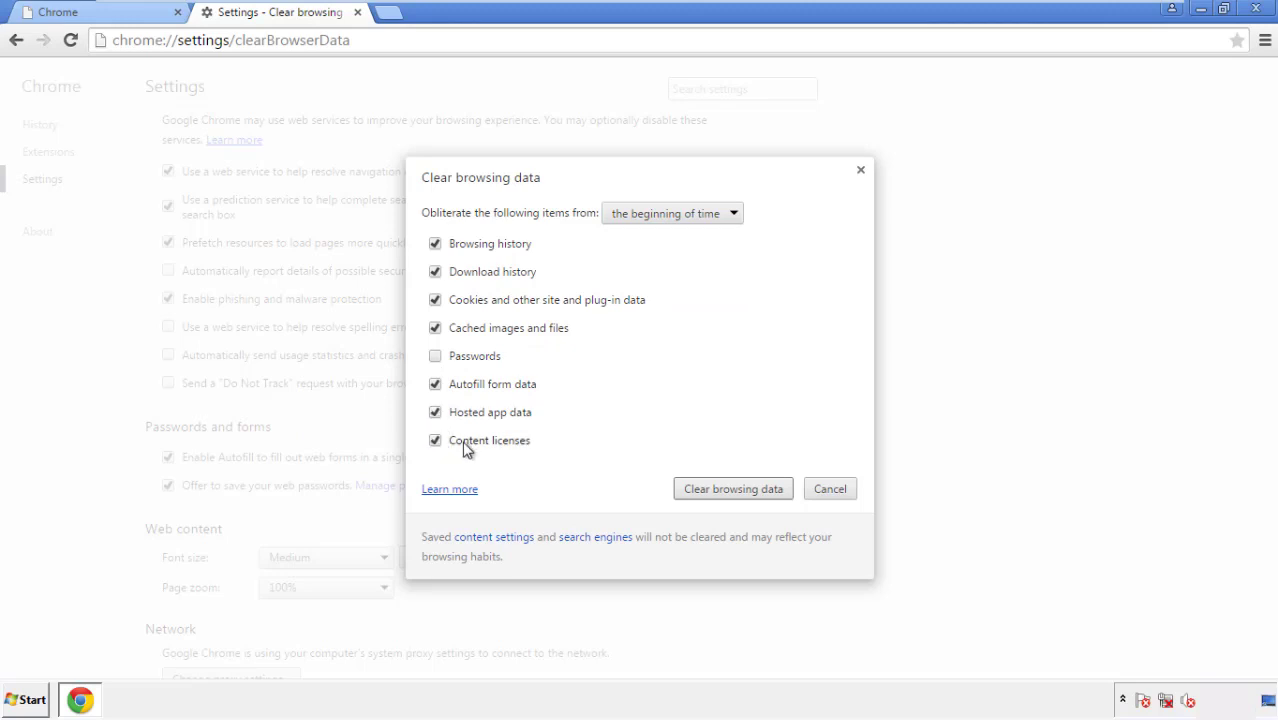
left_click(716, 494)
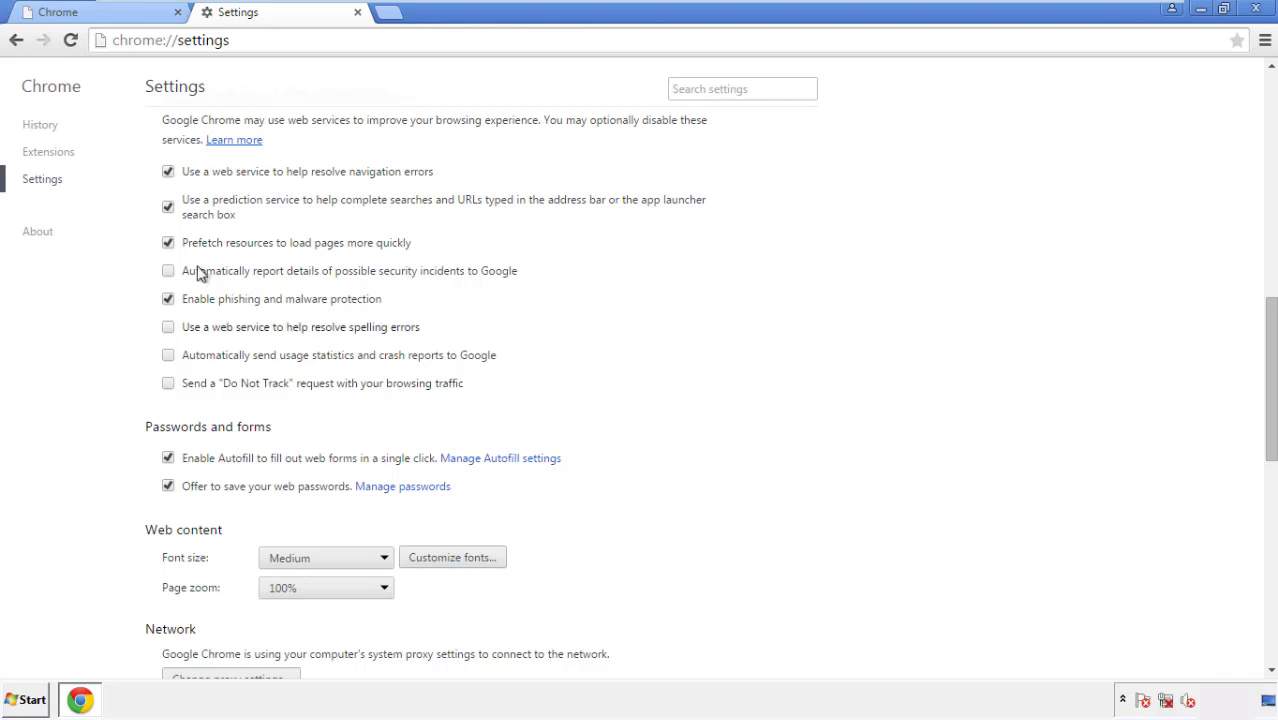
- Reset Chrome's settings from the bottom of the Settings page, confirm, and close Chrome
left_click_drag(1270, 318, 1244, 556)
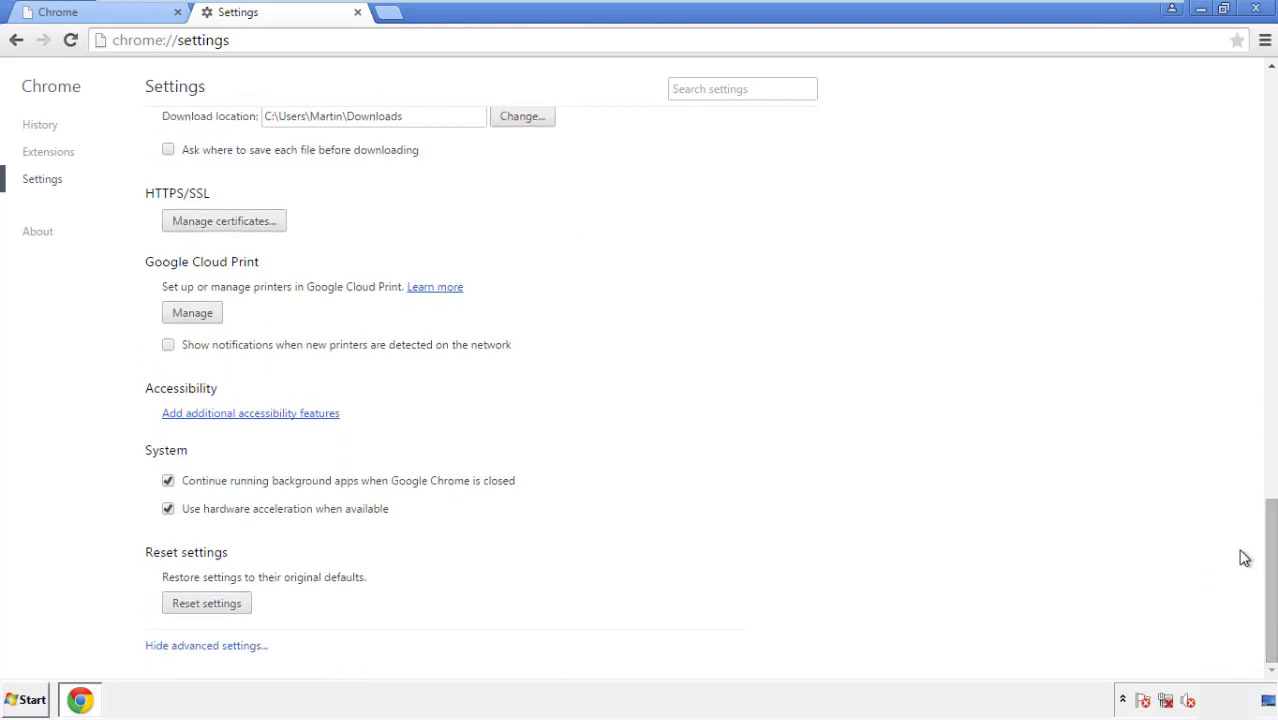
left_click(240, 606)
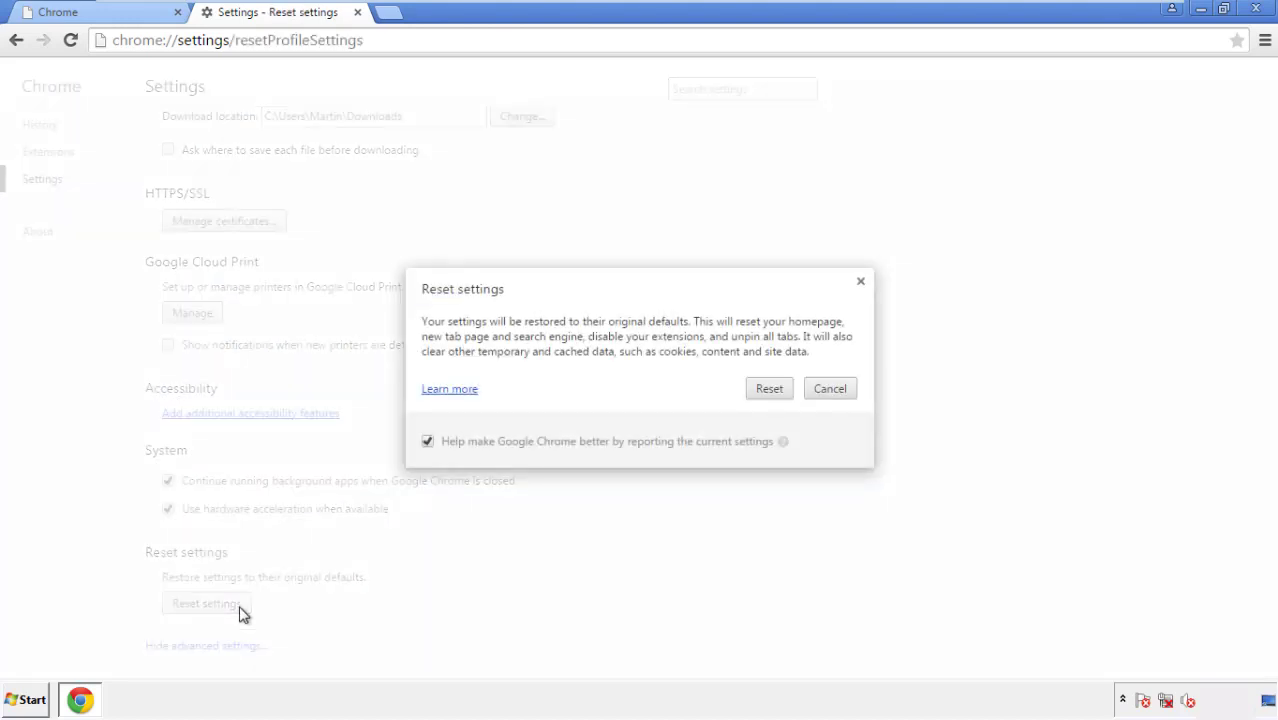
left_click(770, 389)
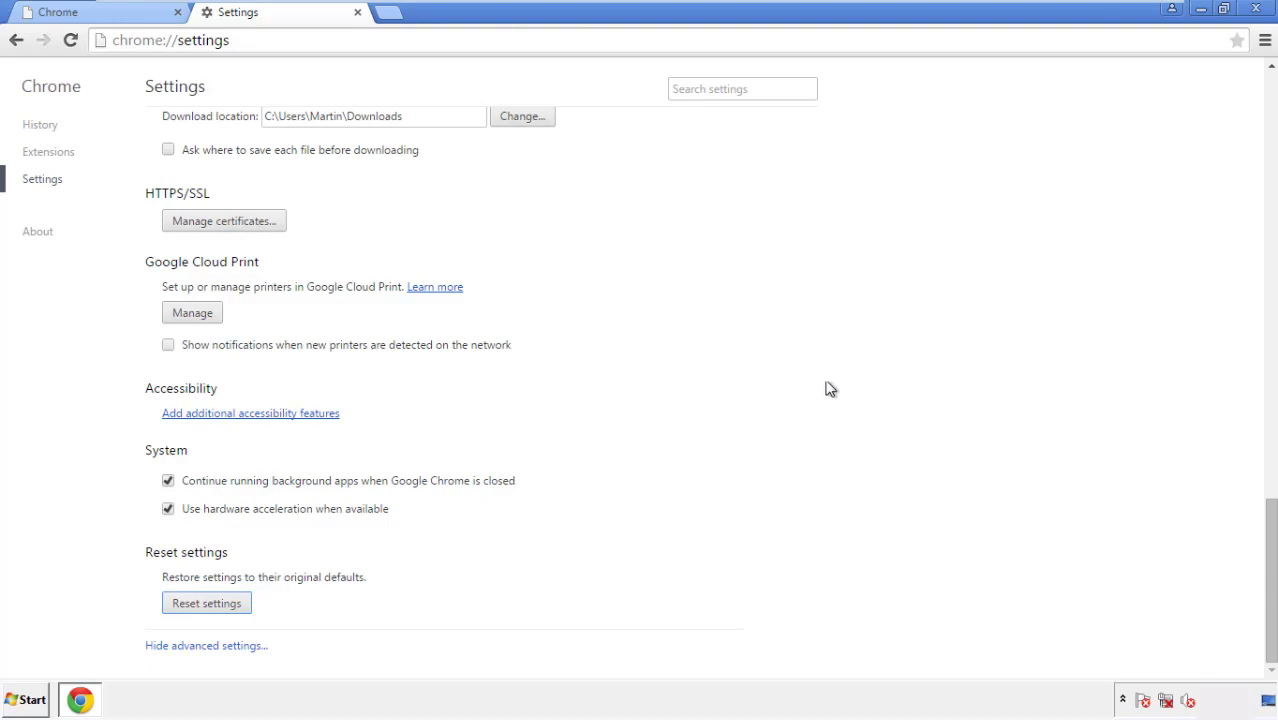
left_click(1255, 8)
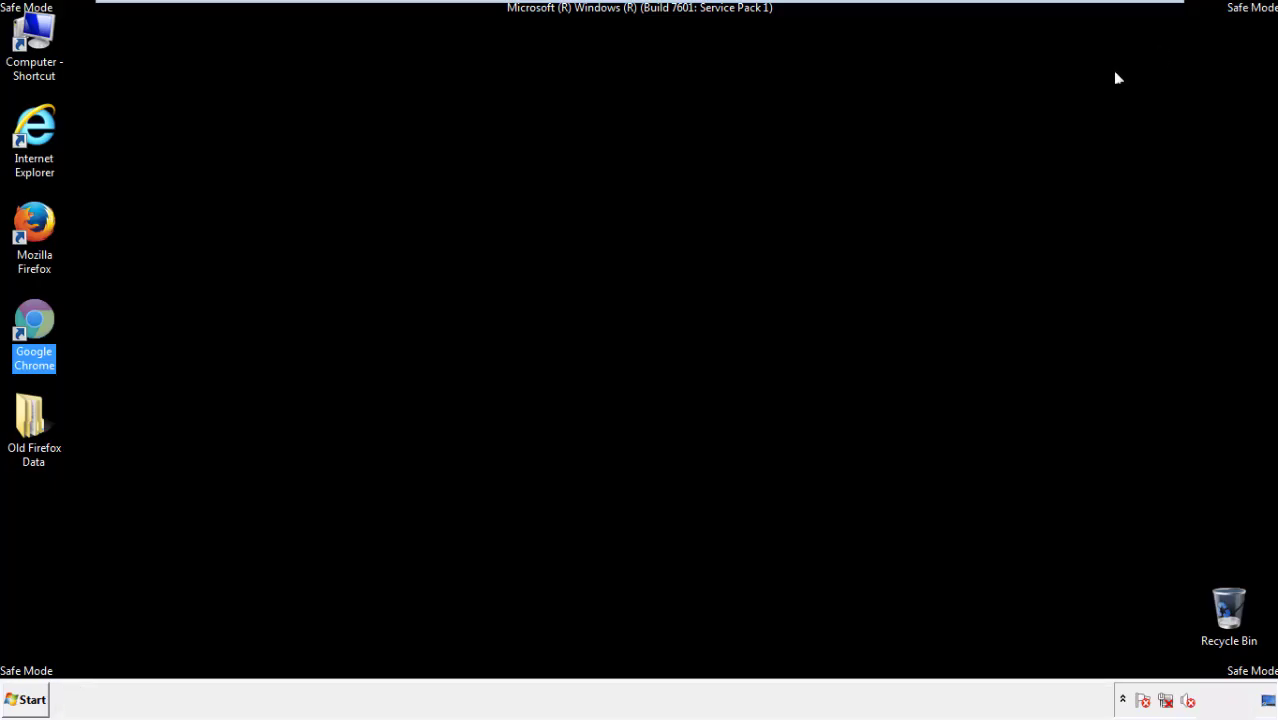
- Launch Firefox, remove Search Mine in the Add-ons Manager, and close Firefox
left_click(690, 323)
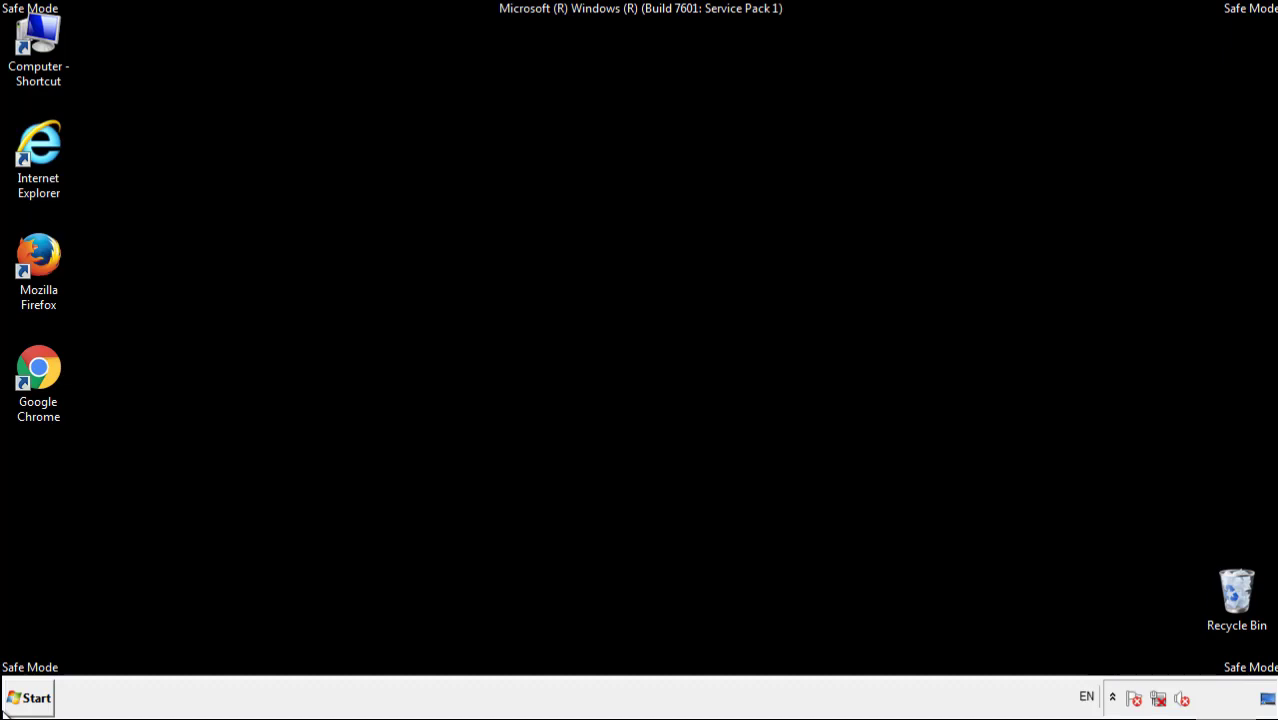
double_click(49, 250)
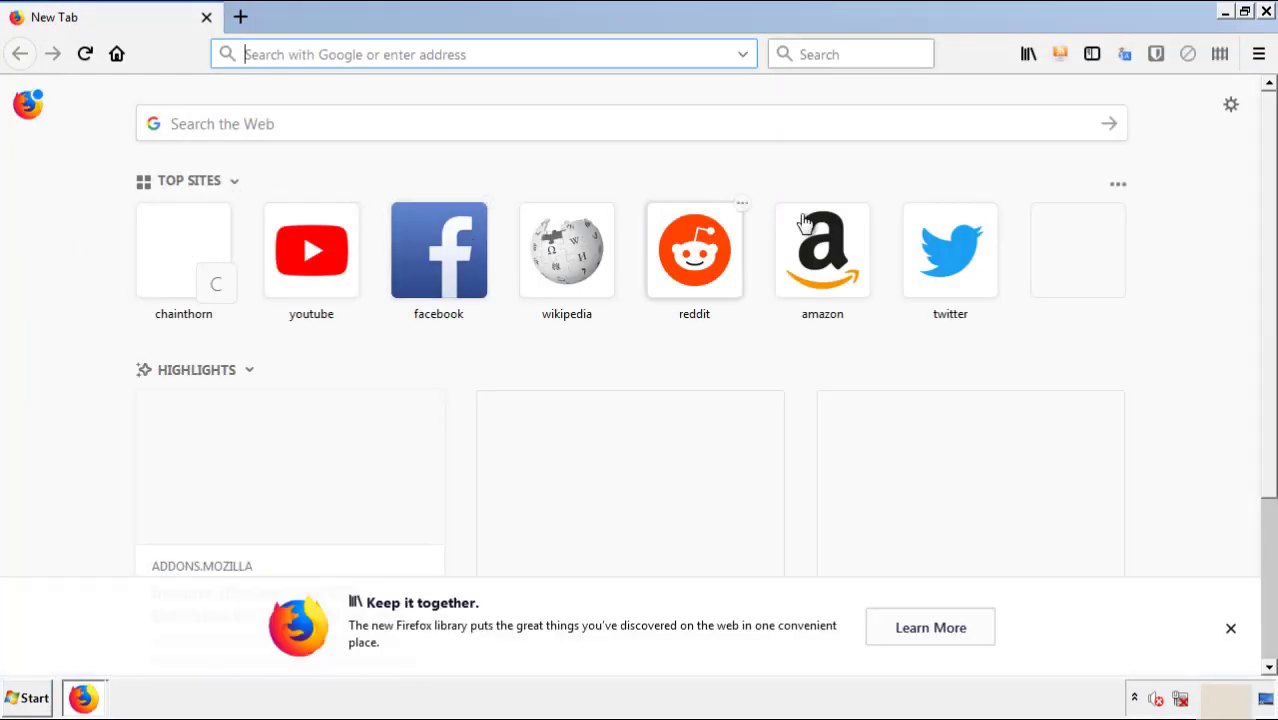
left_click(1258, 55)
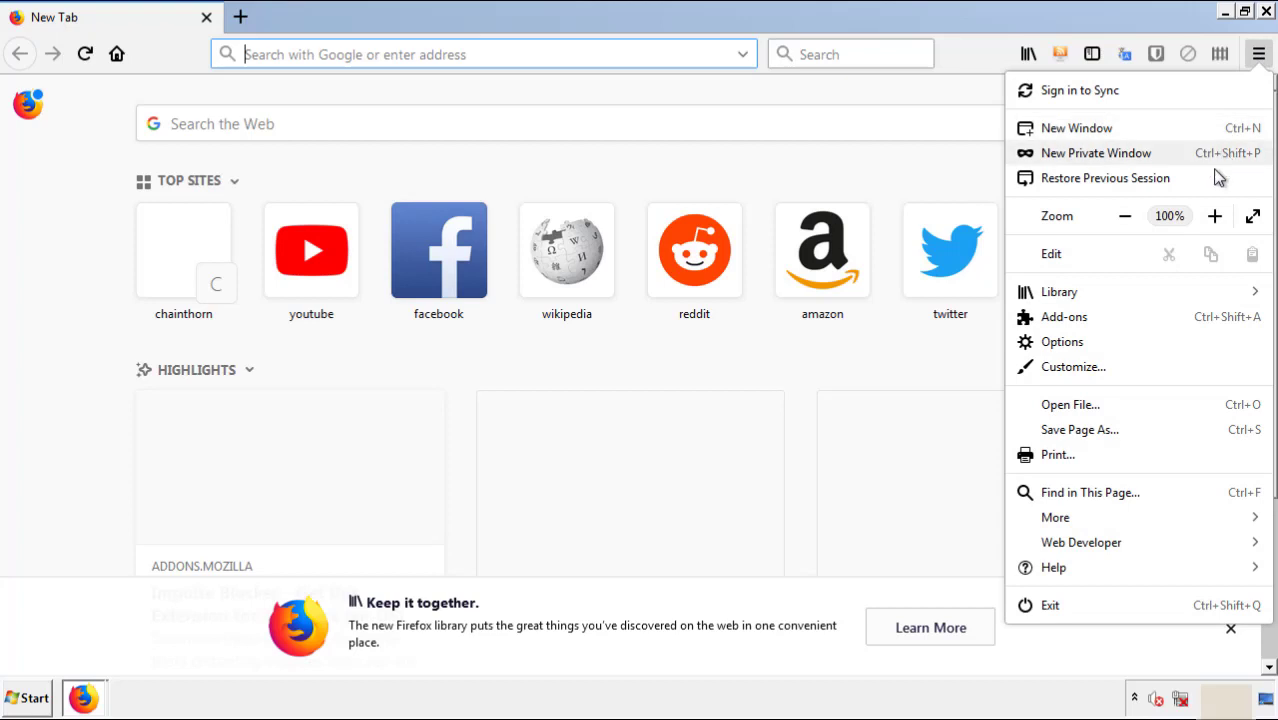
left_click(1179, 326)
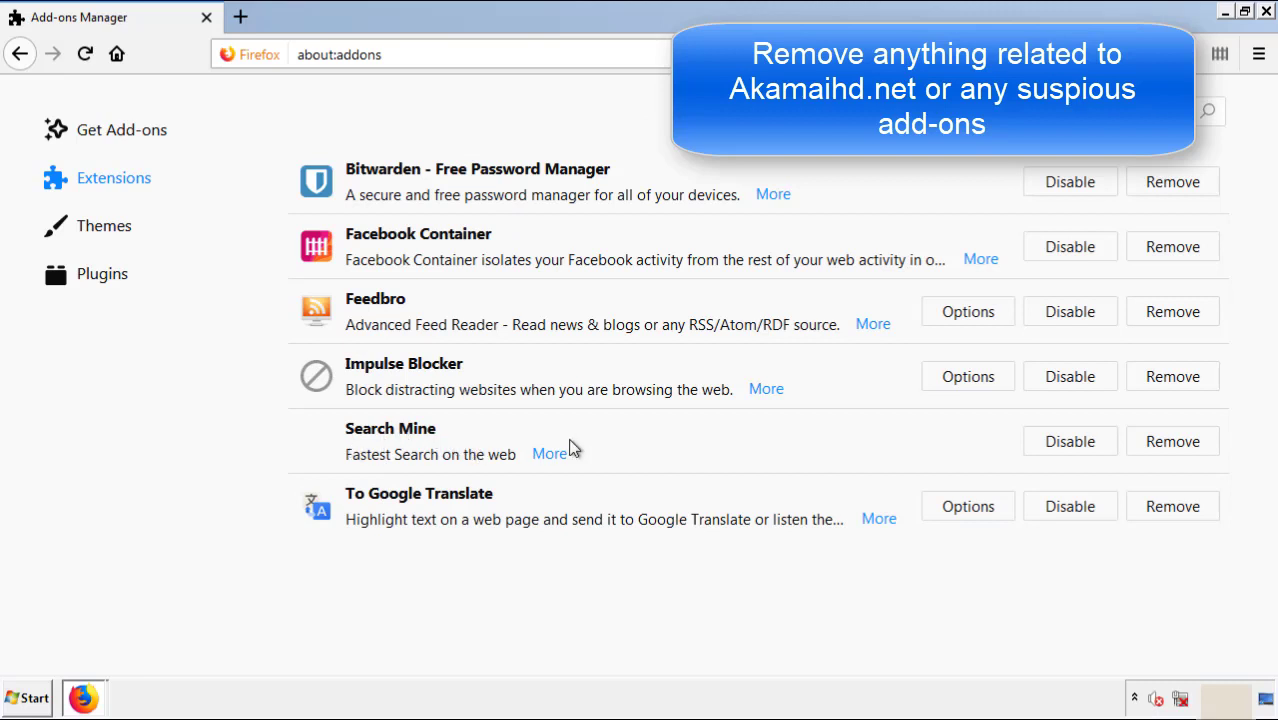
left_click(1168, 446)
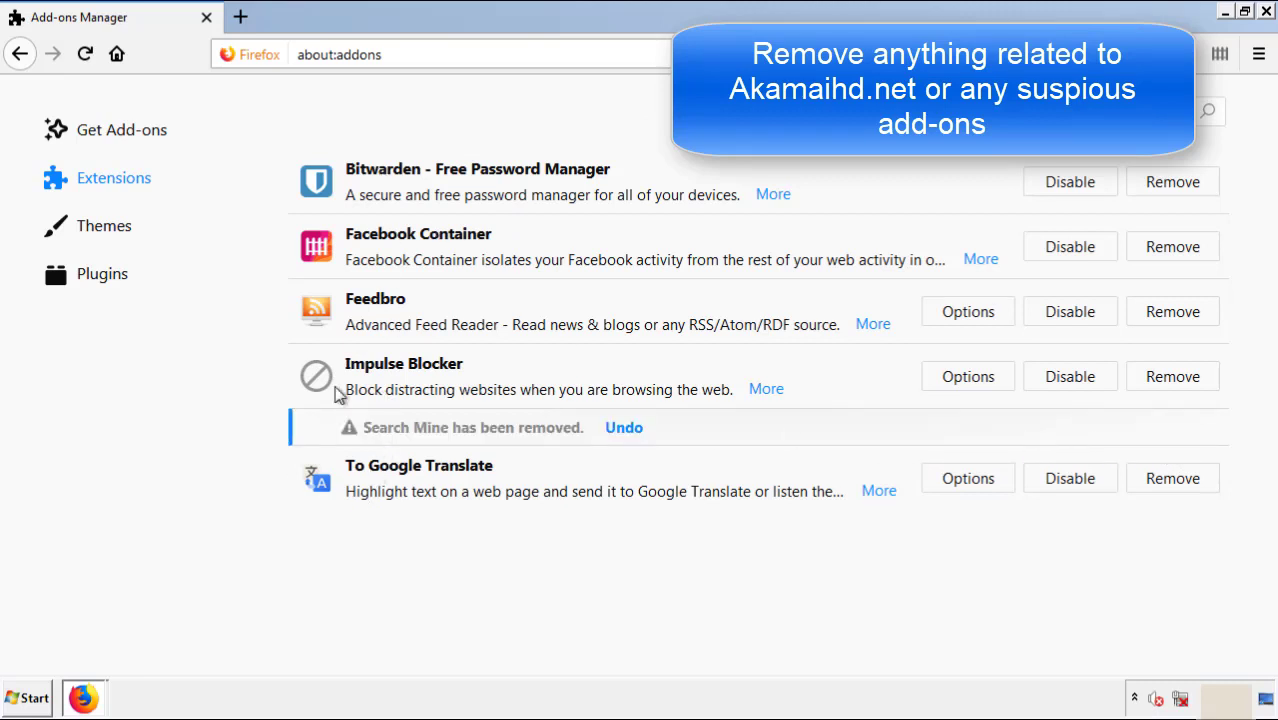
left_click(1267, 14)
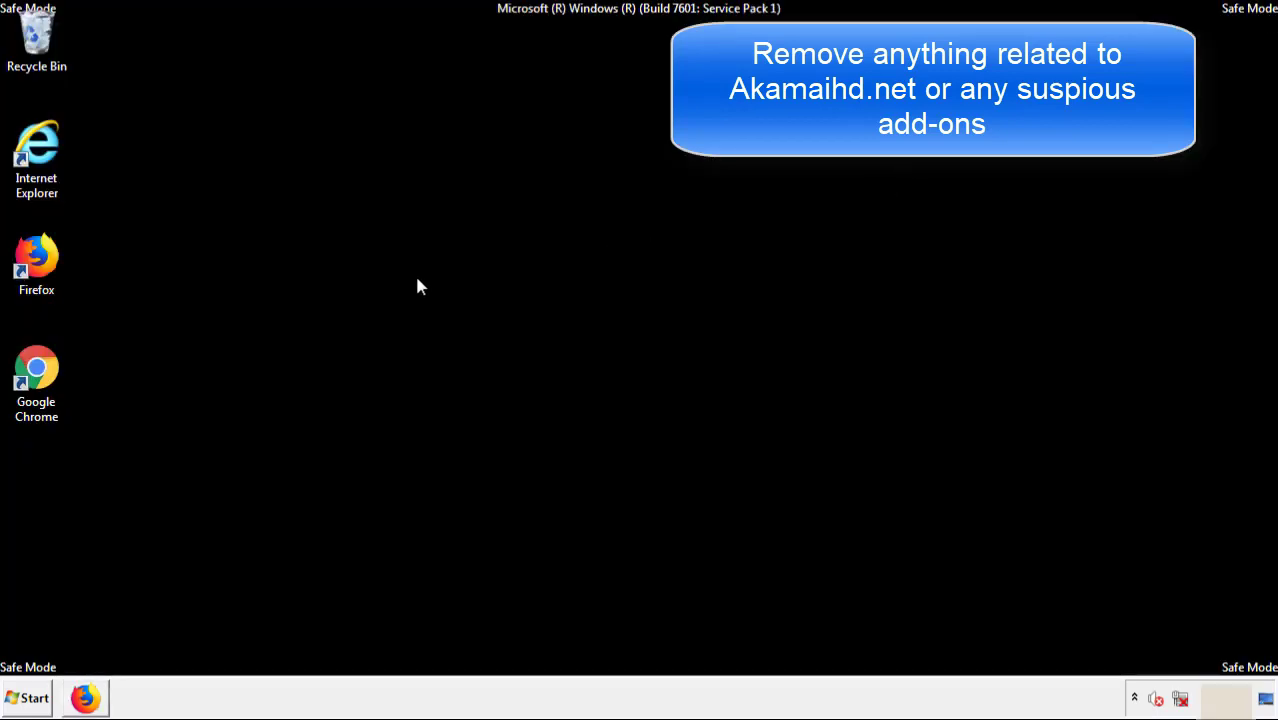
- Remove the Search Mine extension from Chrome's Extensions page, then close Chrome
double_click(36, 390)
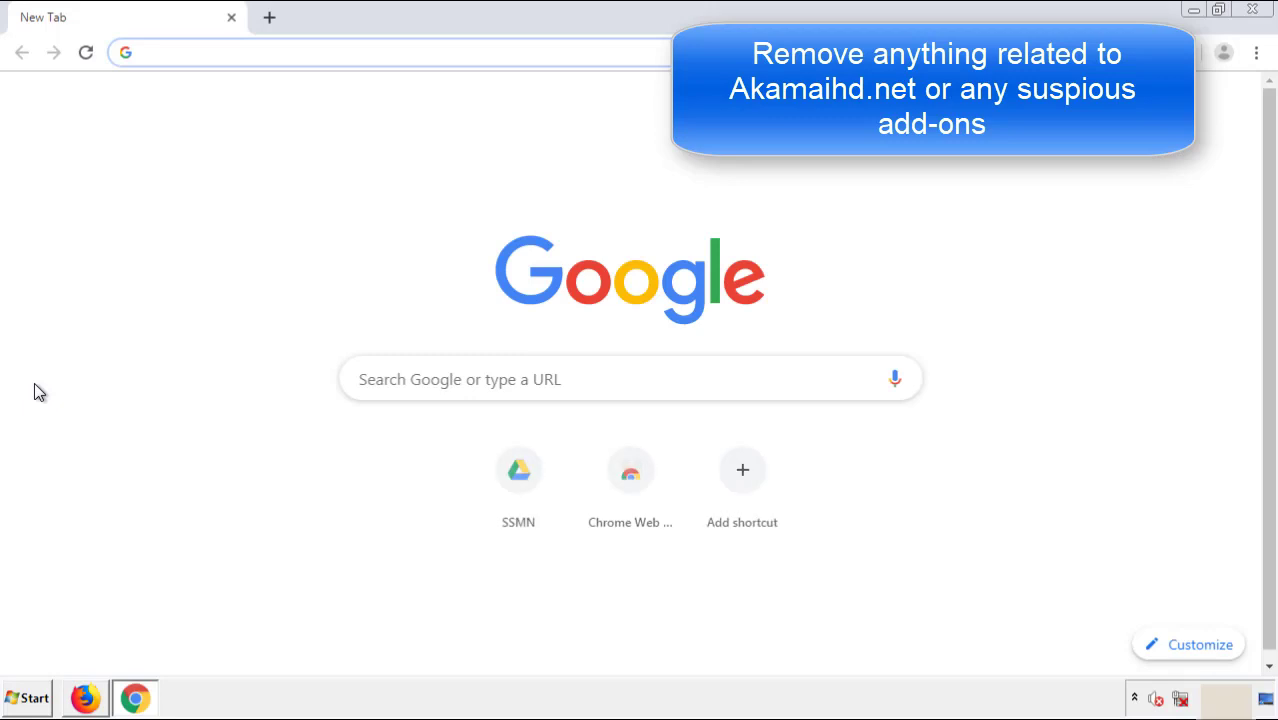
left_click(1256, 52)
mouse_move(1144, 354)
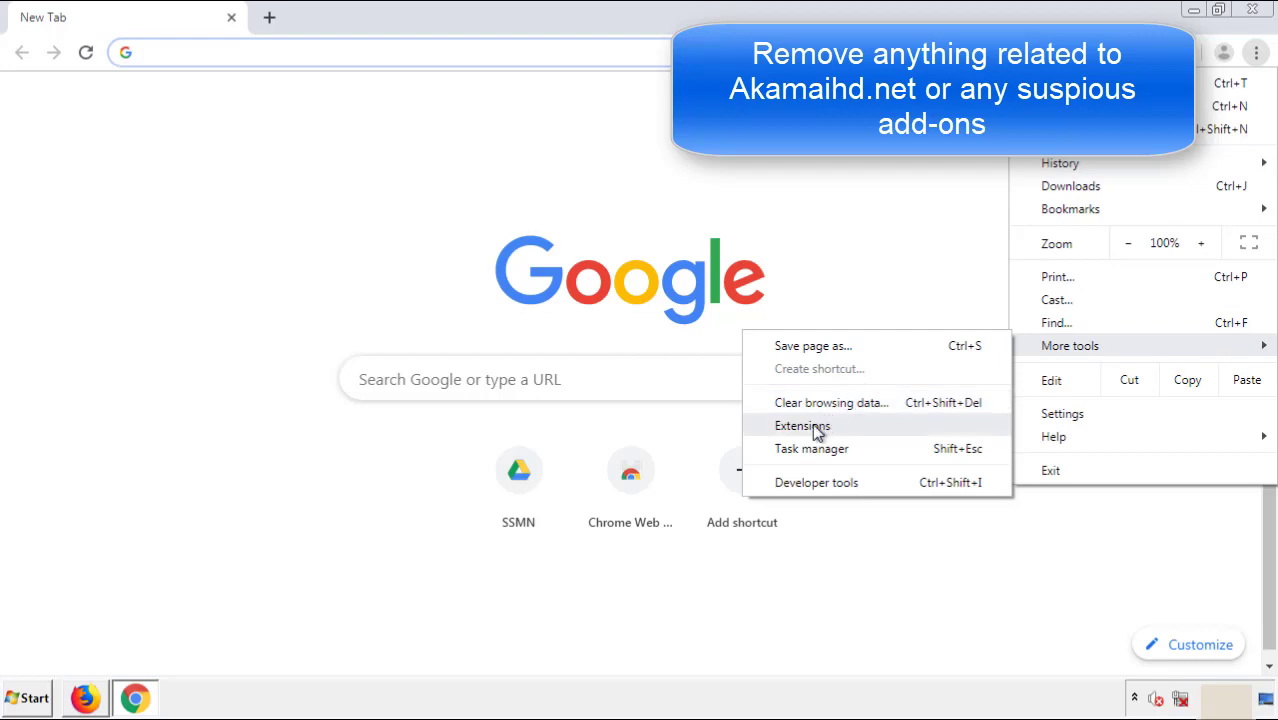
left_click(812, 425)
scroll(362, 334, "down", 5)
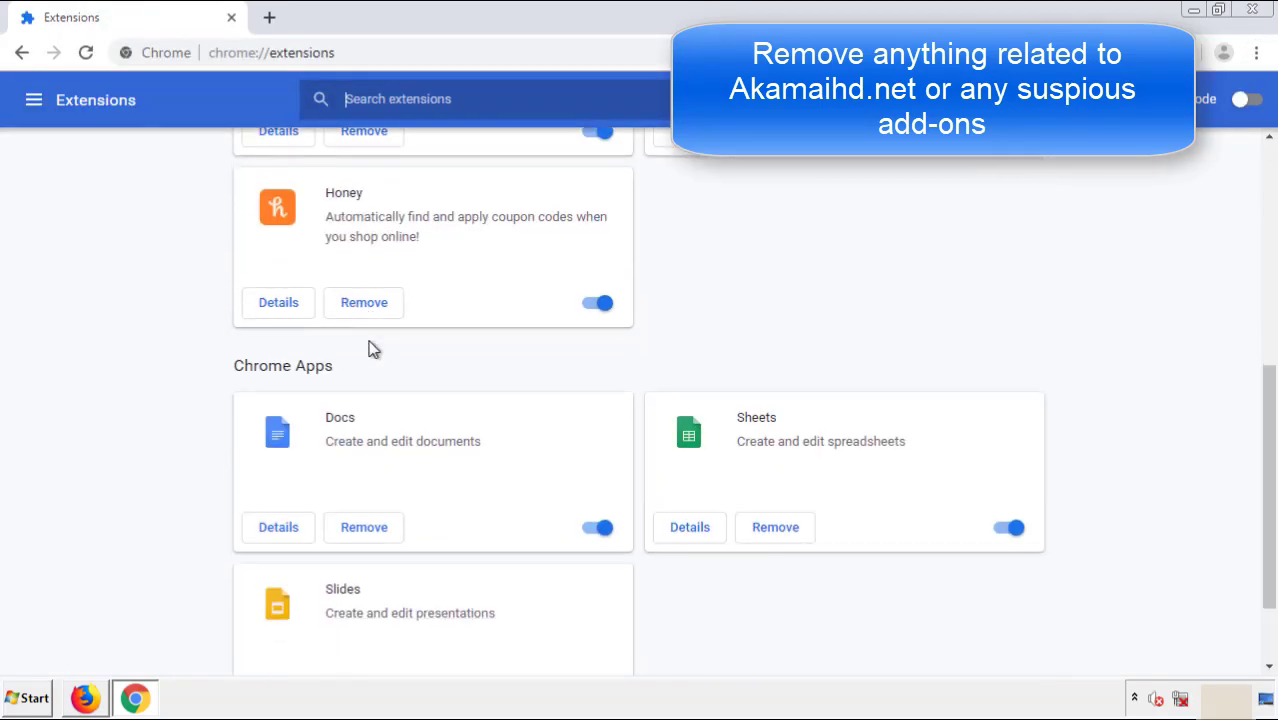
scroll(485, 366, "up", 5)
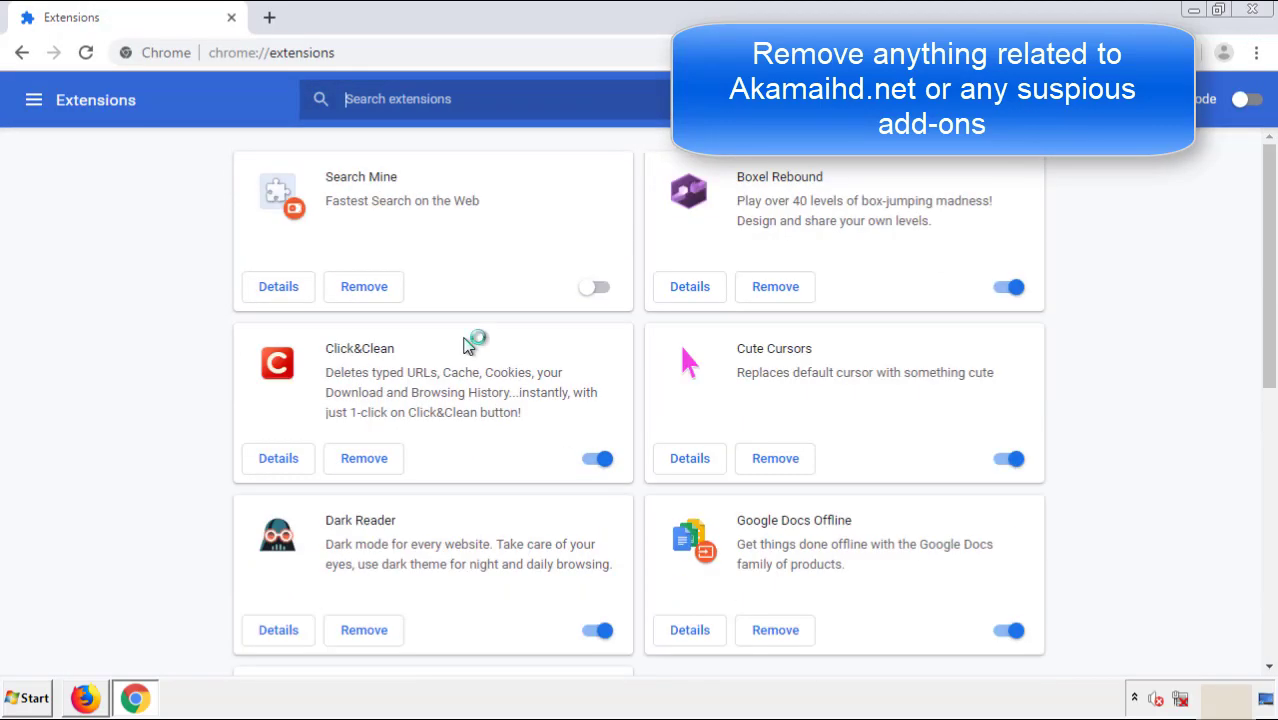
left_click(362, 288)
left_click(720, 162)
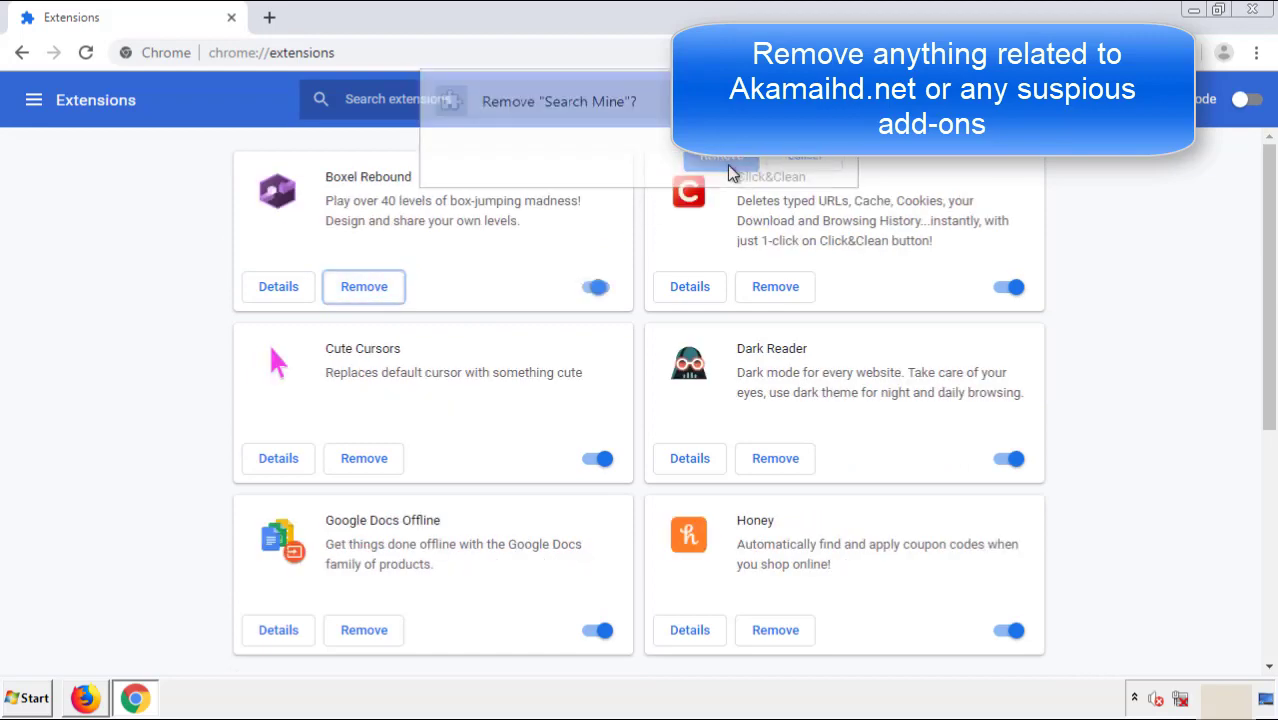
left_click(1263, 17)
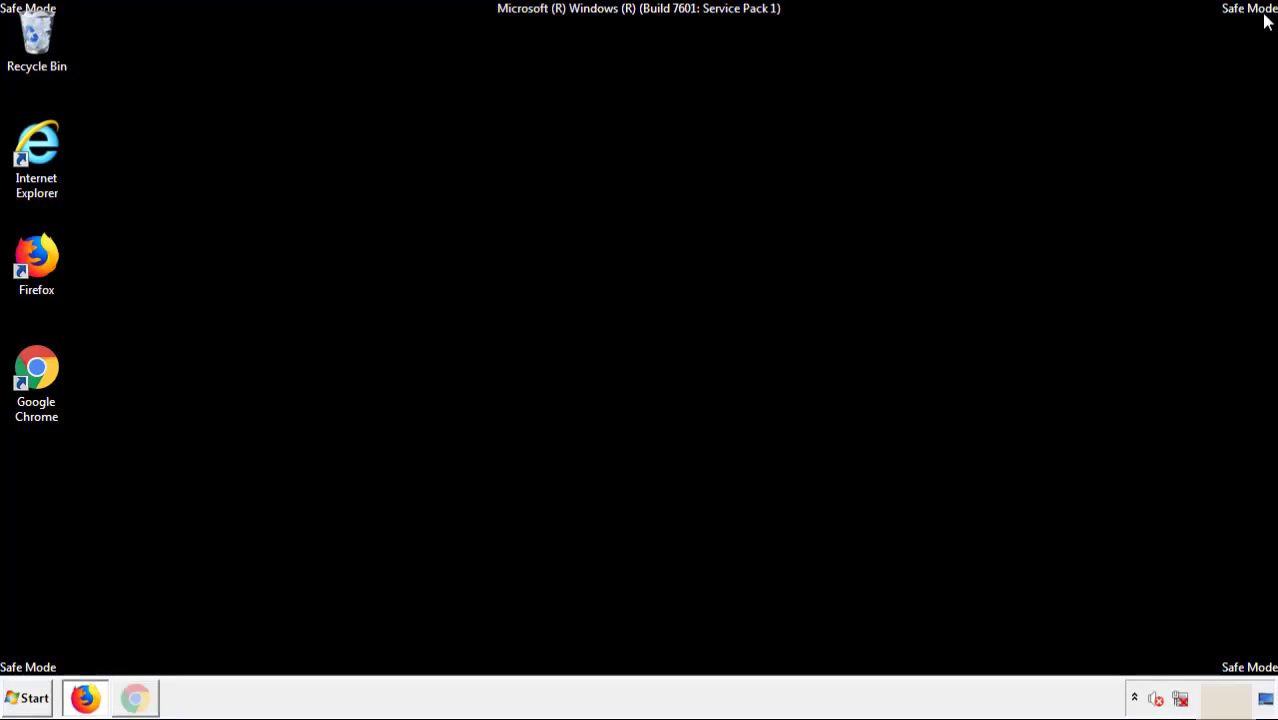
- Restart the computer from the Start menu's shutdown options
left_click(30, 699)
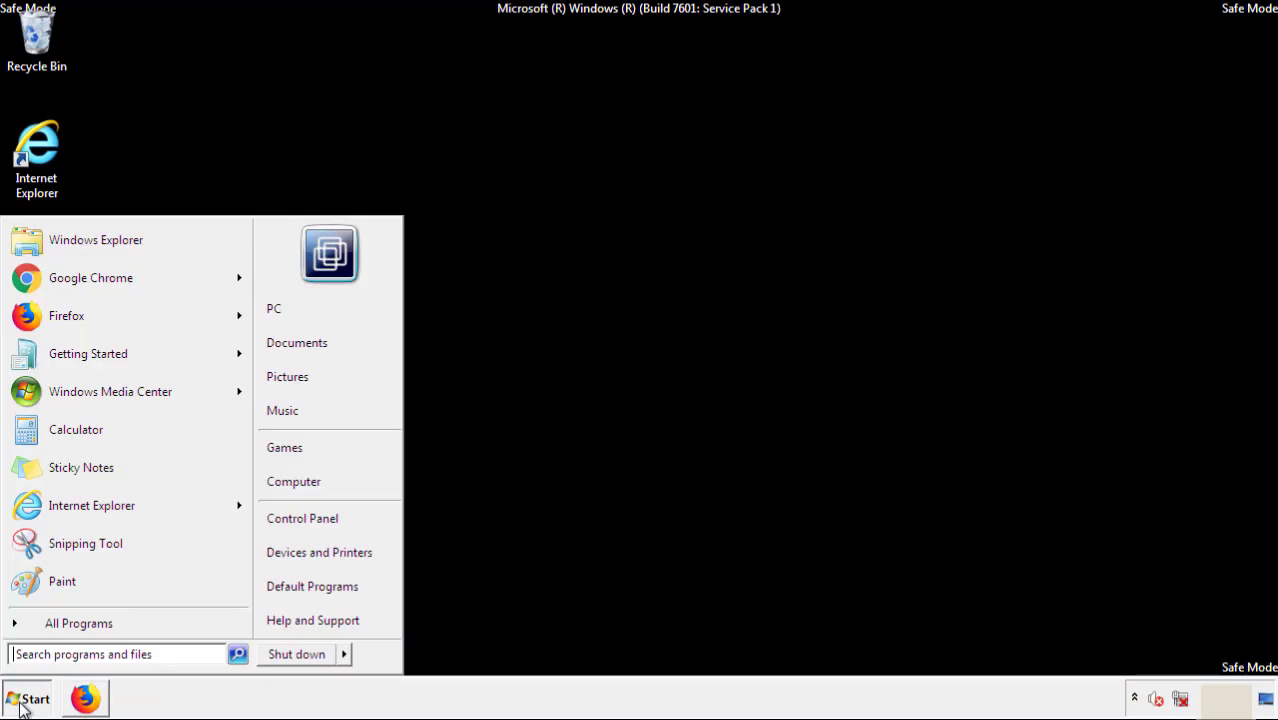
left_click(345, 655)
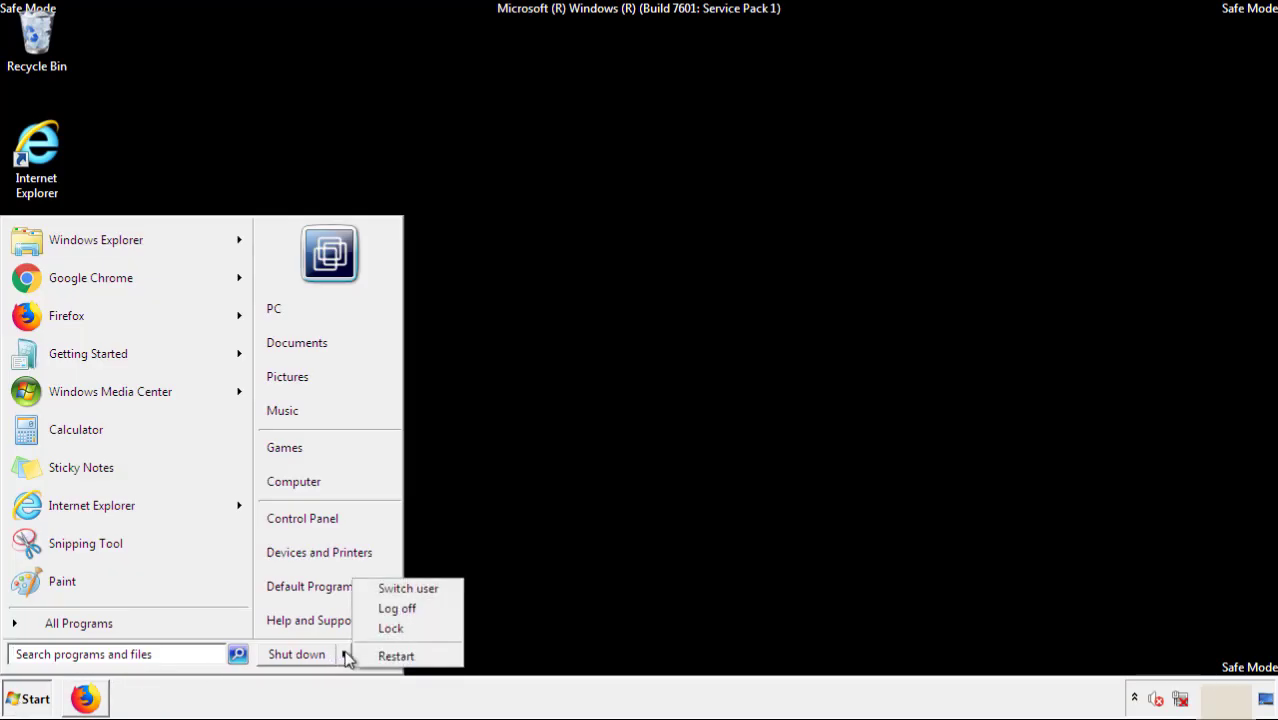
left_click(397, 657)
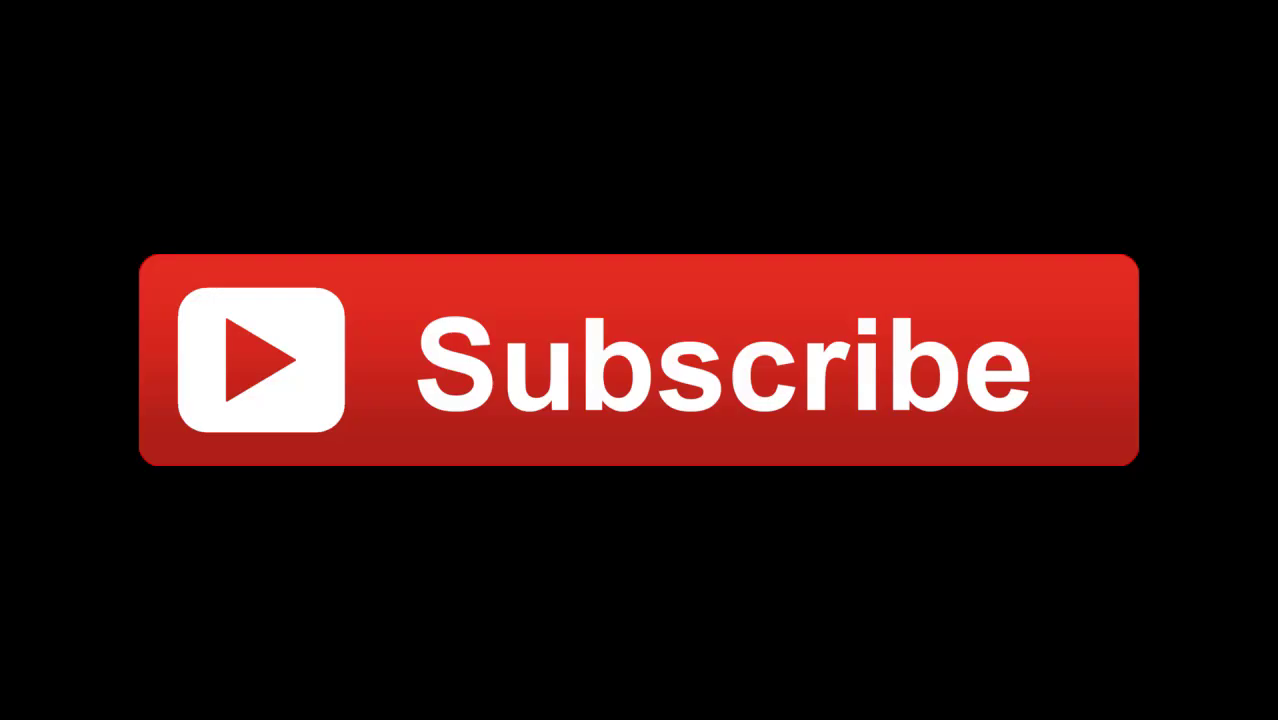